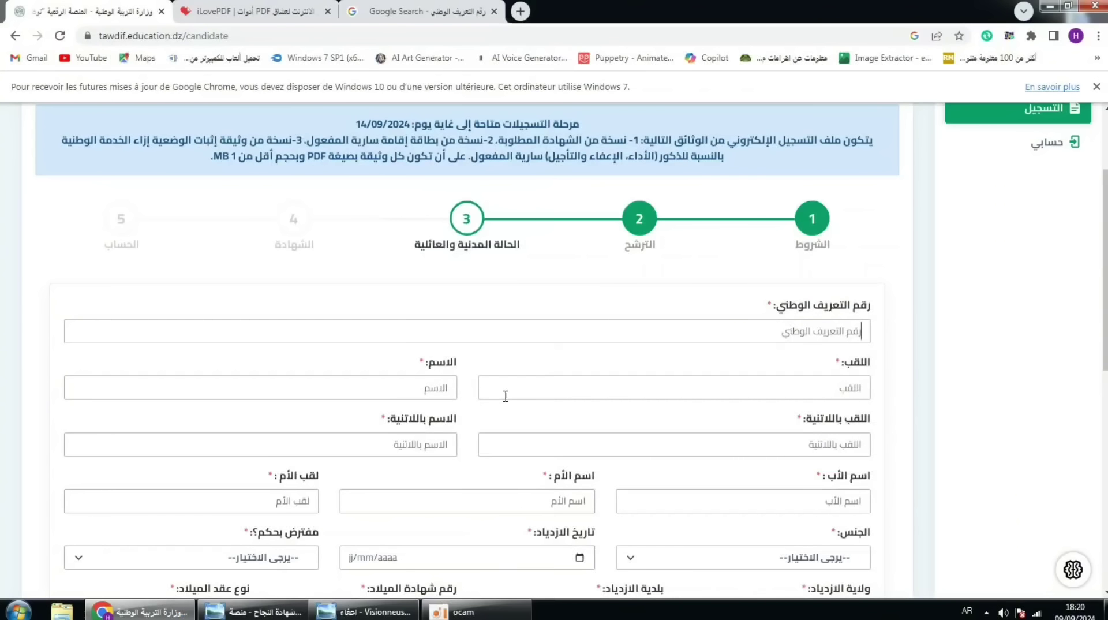
{"action": "left_click", "coordinate": [611, 391]}
{"action": "left_click", "coordinate": [447, 386]}
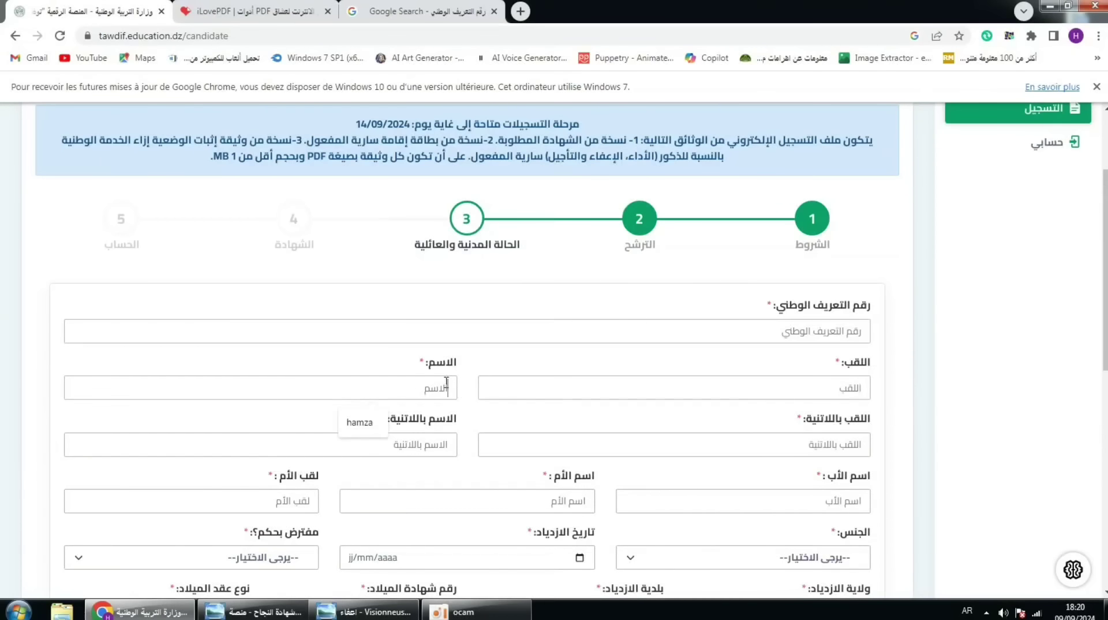
{"action": "left_click", "coordinate": [655, 443]}
{"action": "scroll", "coordinate": [658, 402], "scroll_direction": "down", "scroll_amount": 1}
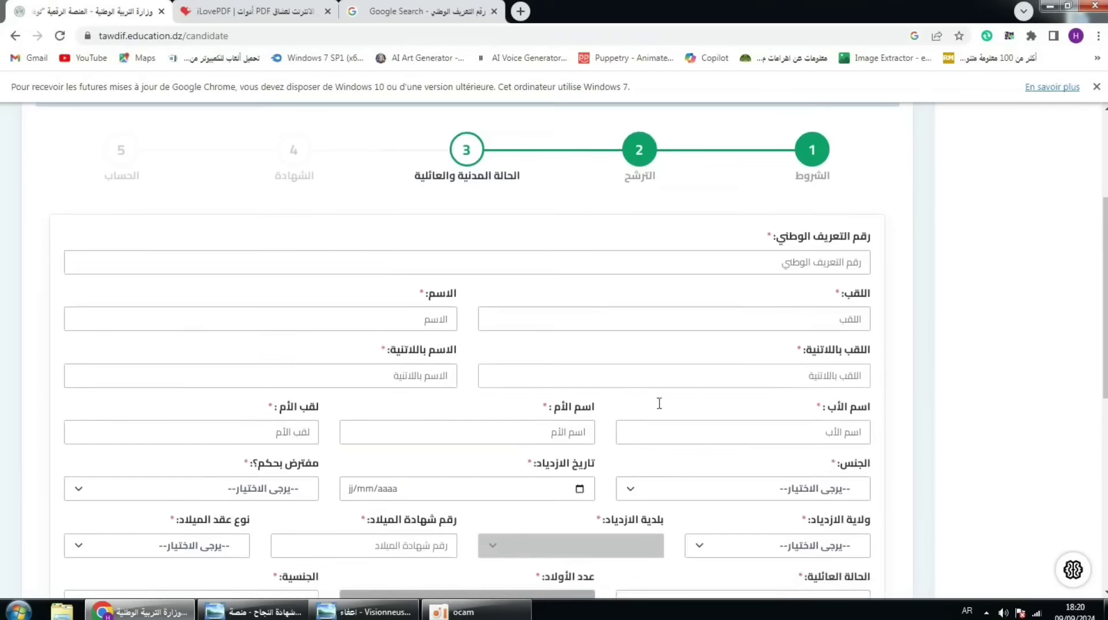
{"action": "left_click", "coordinate": [500, 432]}
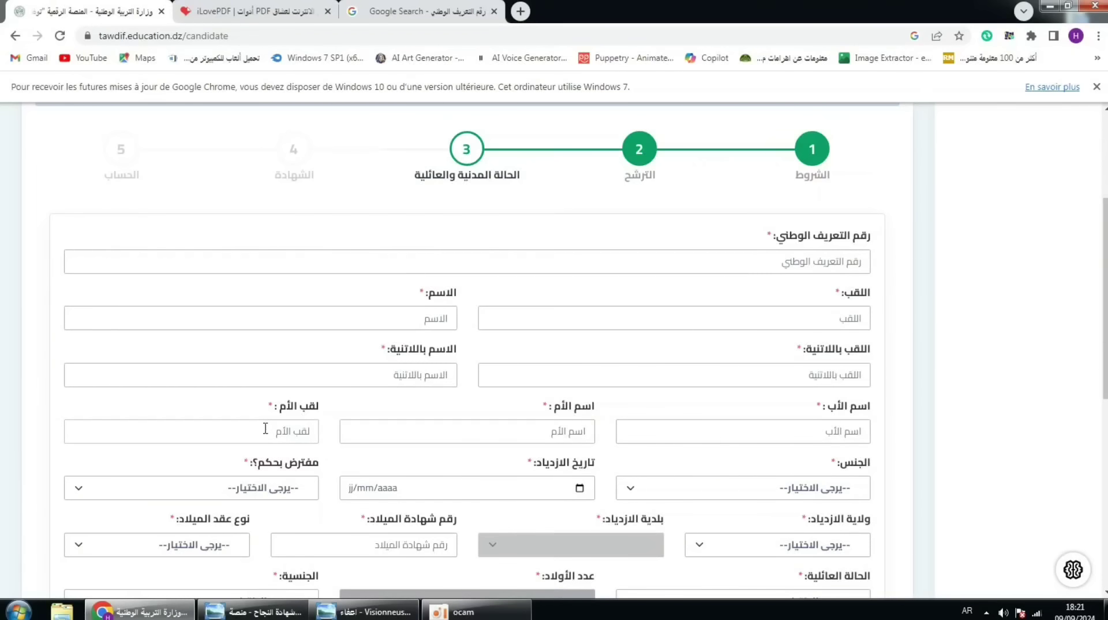
Set the applicant's gender (الجنس) to ذكر and go to the date of birth field
{"action": "scroll", "coordinate": [732, 459], "scroll_direction": "down", "scroll_amount": 2}
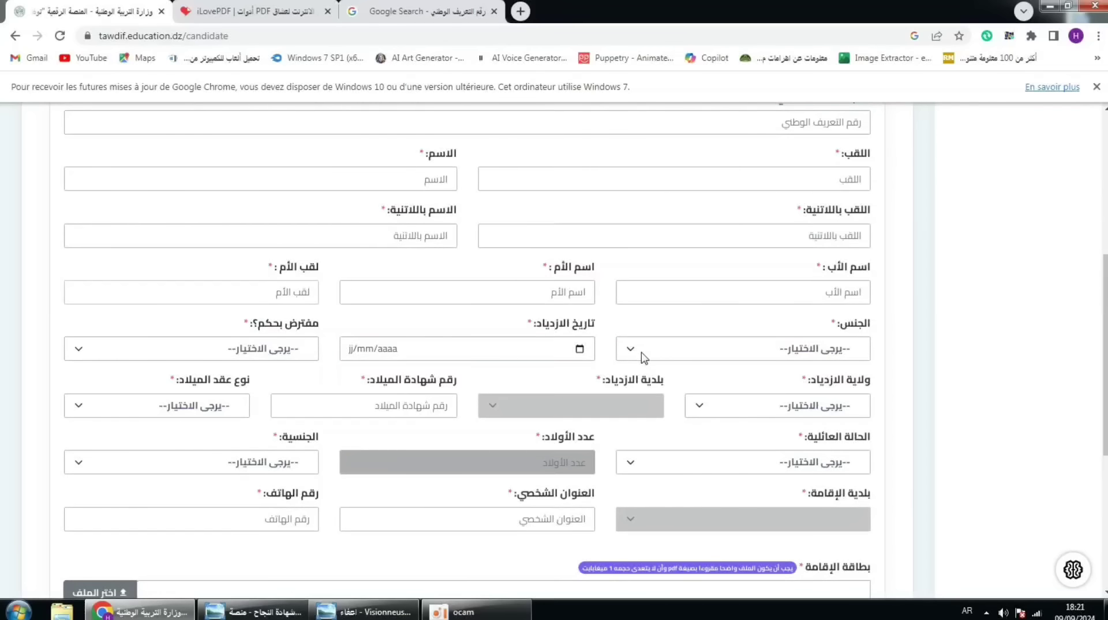
{"action": "left_click", "coordinate": [643, 353]}
{"action": "left_click", "coordinate": [702, 387]}
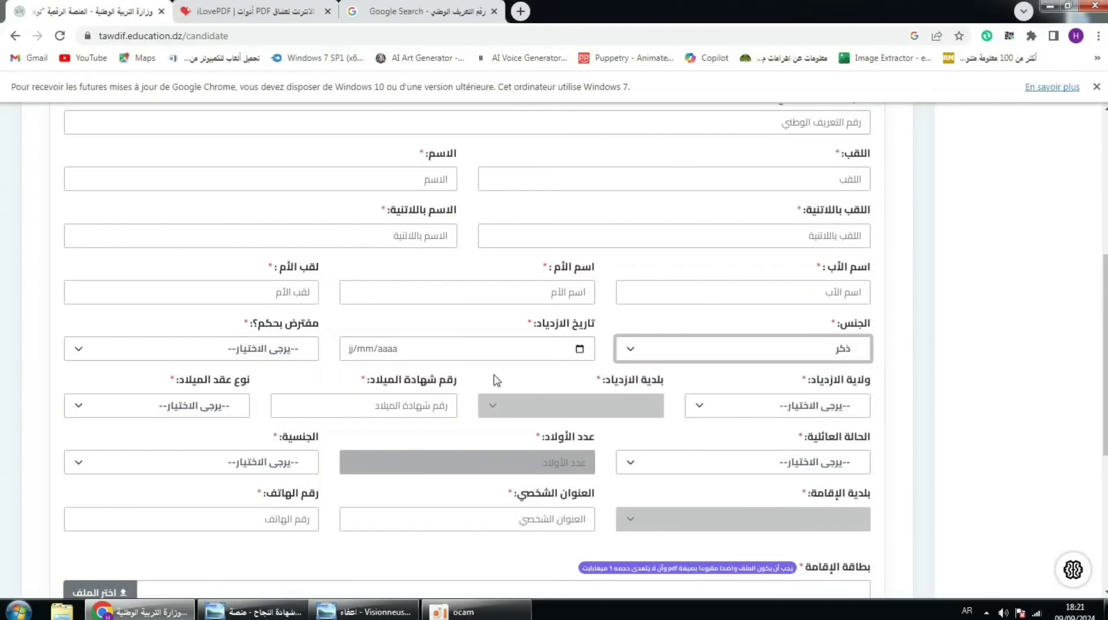
{"action": "left_click", "coordinate": [380, 355]}
{"action": "left_click", "coordinate": [353, 357]}
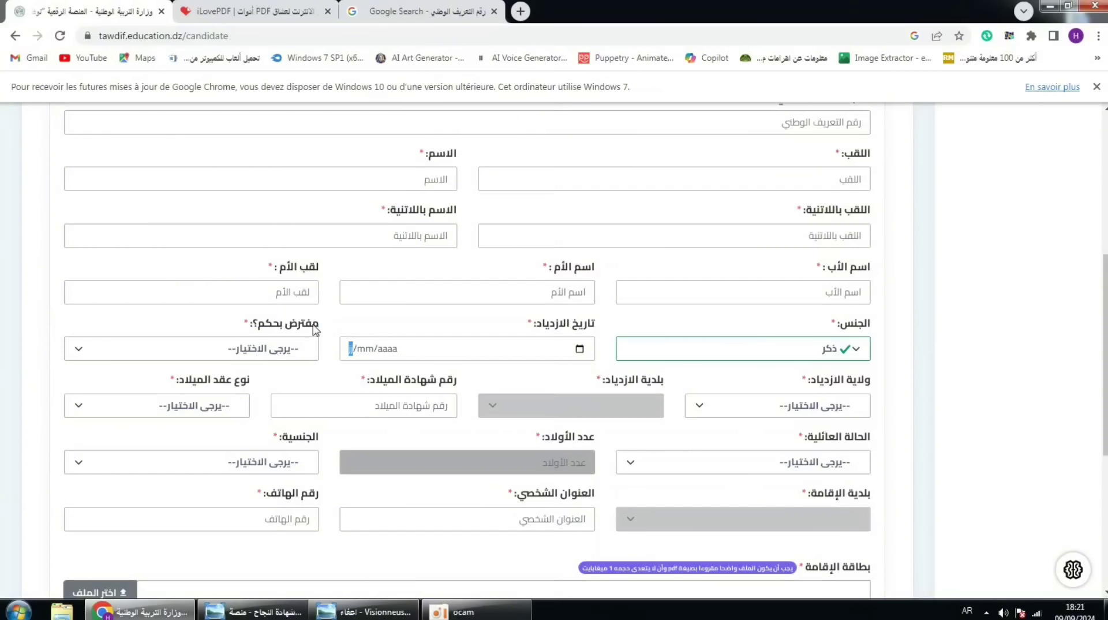
Answer the question about a presumed birth date (مفترض بحكم؟) with لا
{"action": "left_click_drag", "start_coordinate": [315, 329], "coordinate": [257, 330]}
{"action": "left_click", "coordinate": [164, 355]}
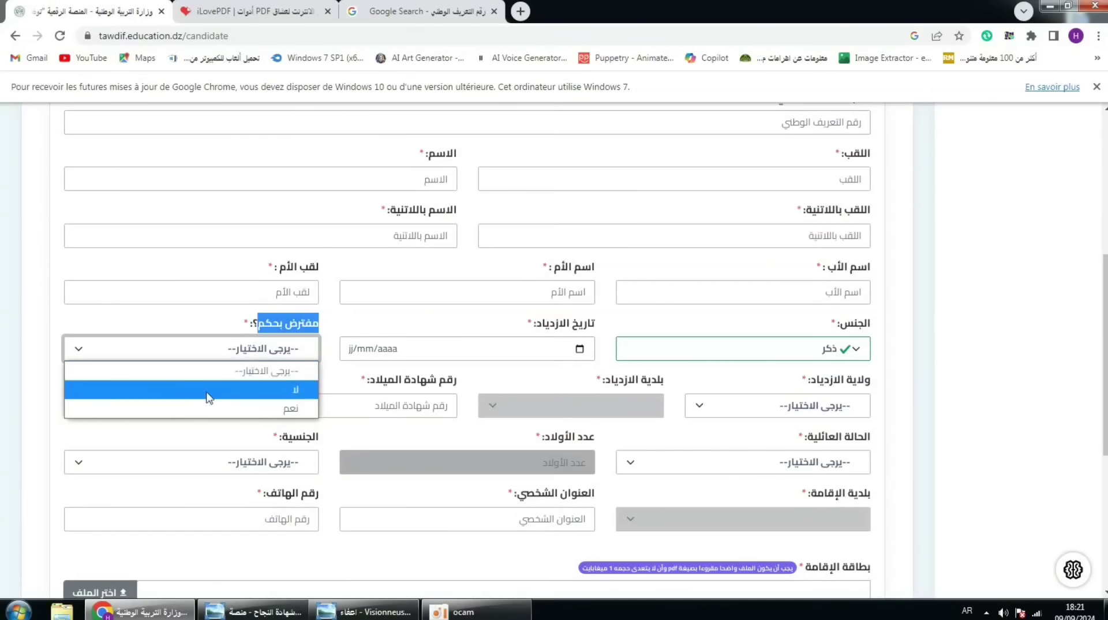
{"action": "left_click", "coordinate": [291, 394]}
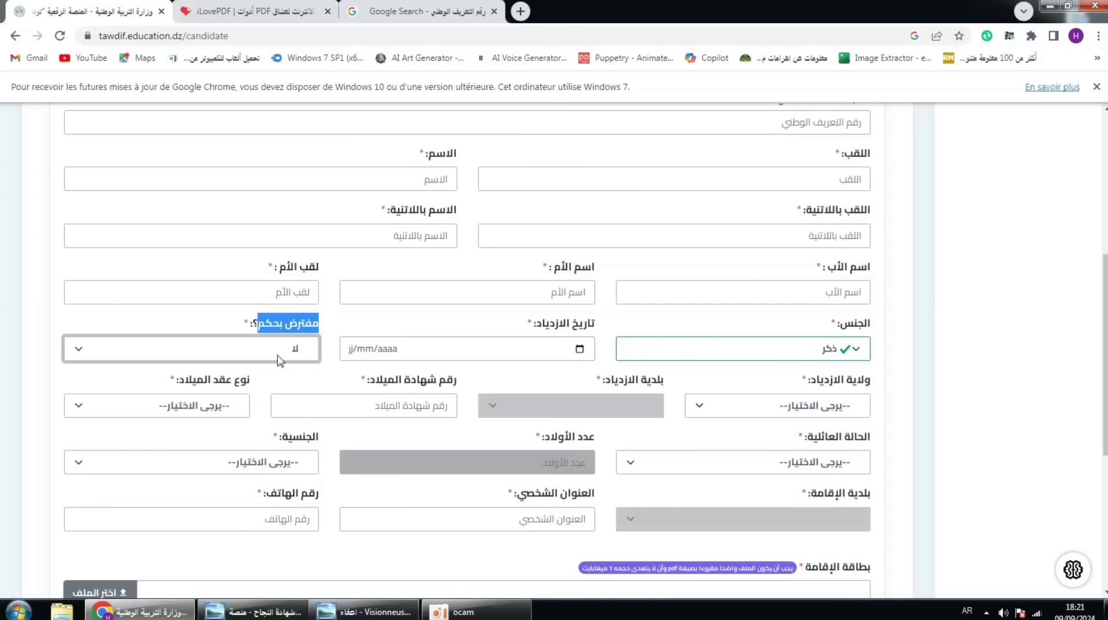
{"action": "left_click", "coordinate": [298, 353]}
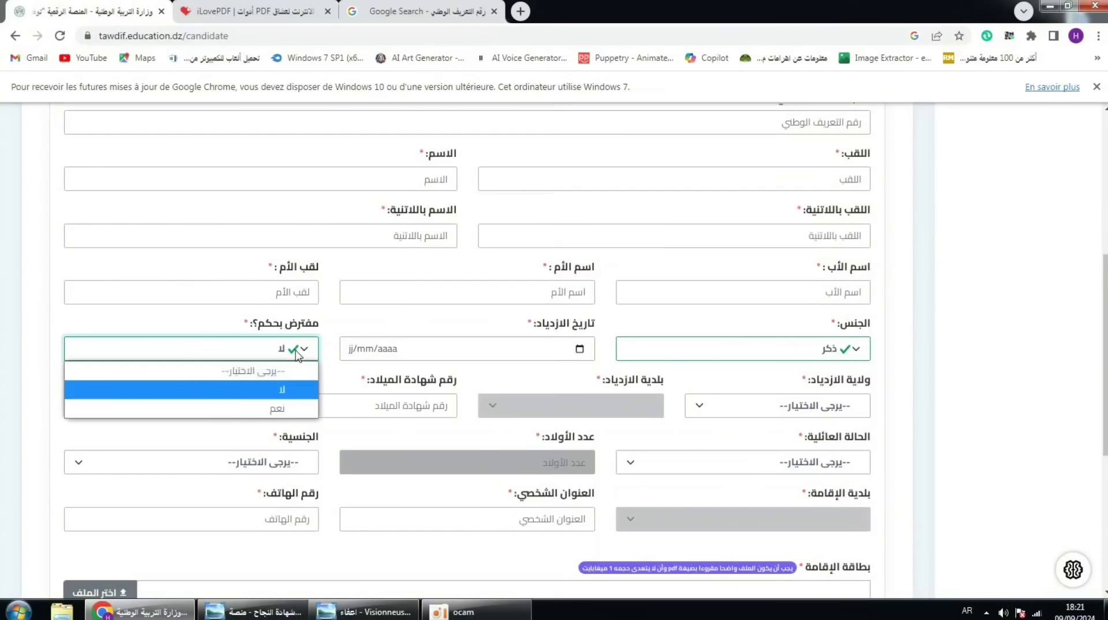
{"action": "left_click", "coordinate": [287, 352]}
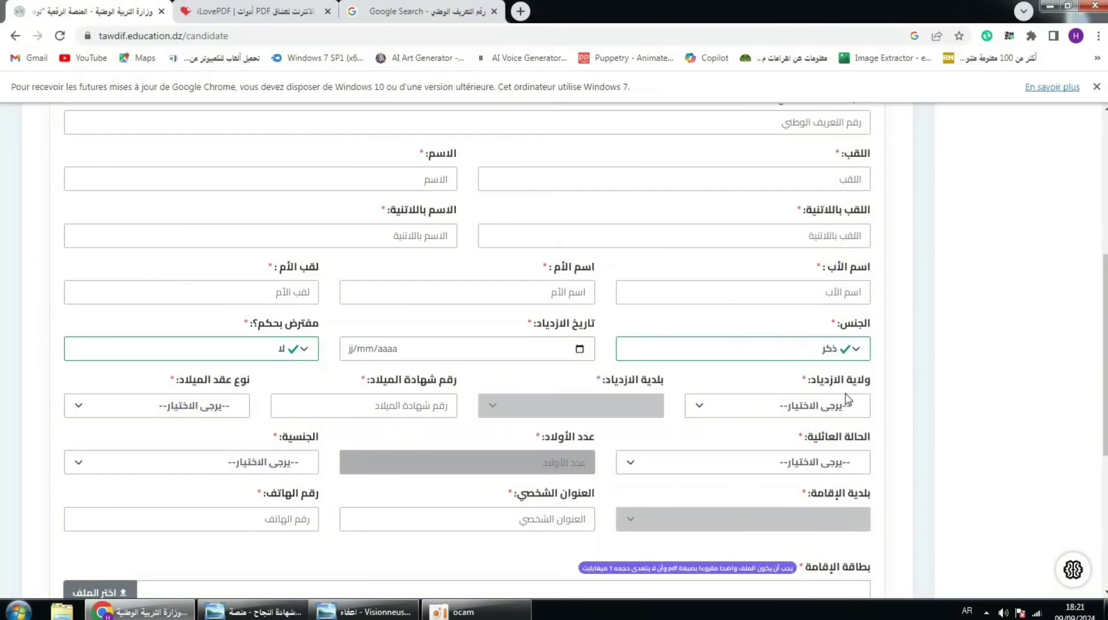
Set the province of birth to تلمسان and the municipality of birth to الغزوات
{"action": "left_click", "coordinate": [761, 413]}
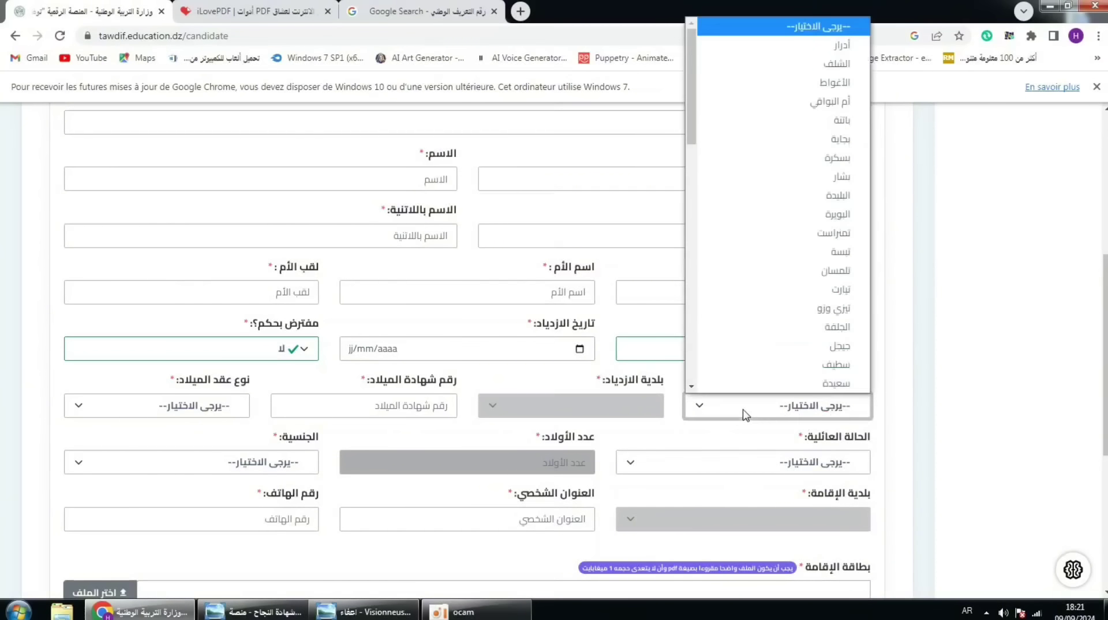
{"action": "left_click", "coordinate": [786, 266]}
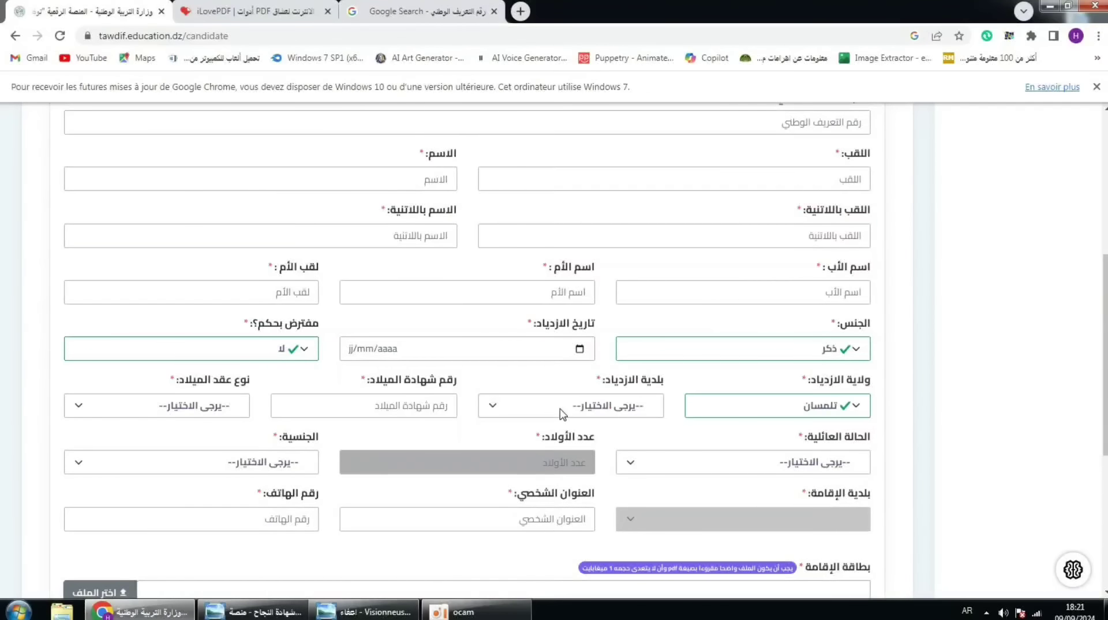
{"action": "left_click", "coordinate": [562, 407]}
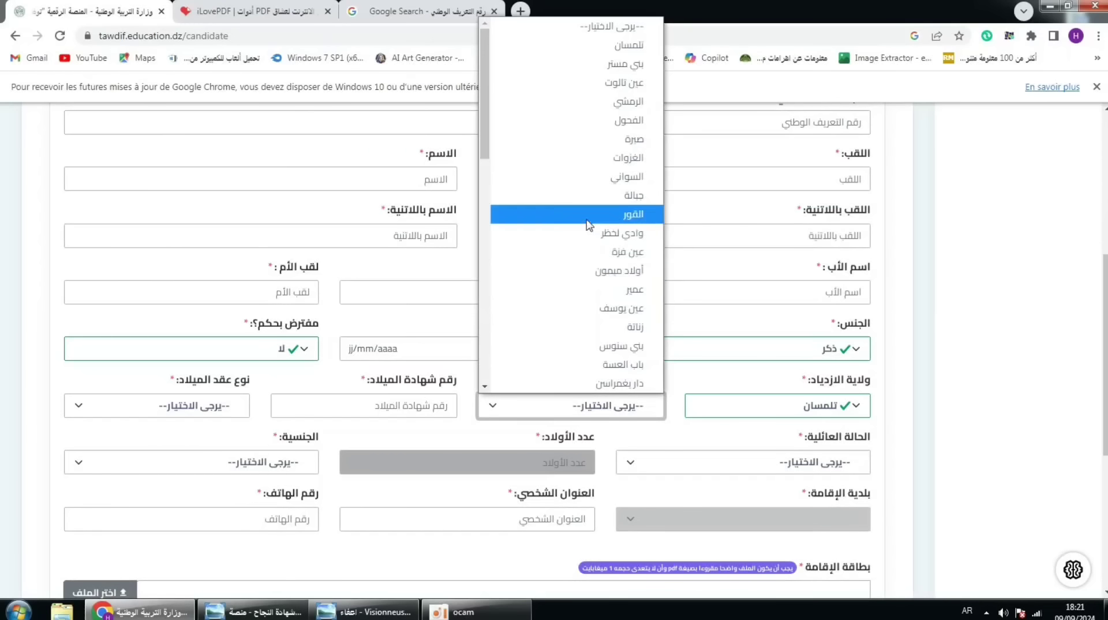
{"action": "left_click", "coordinate": [600, 158]}
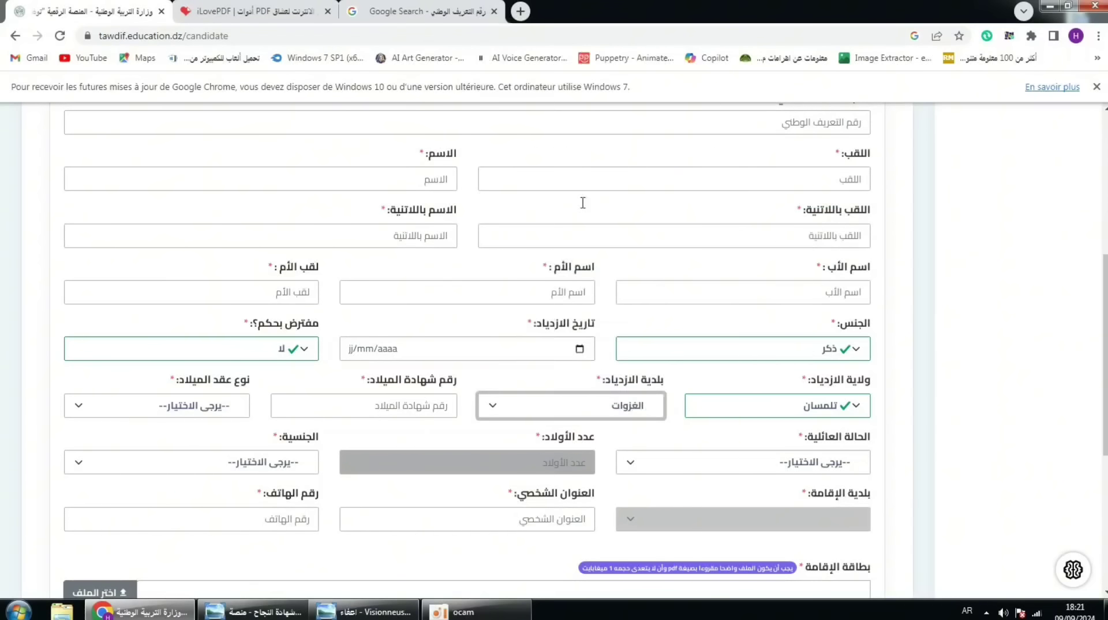
Set the birth record type (نوع عقد الميلاد) to عادي
{"action": "left_click", "coordinate": [354, 407]}
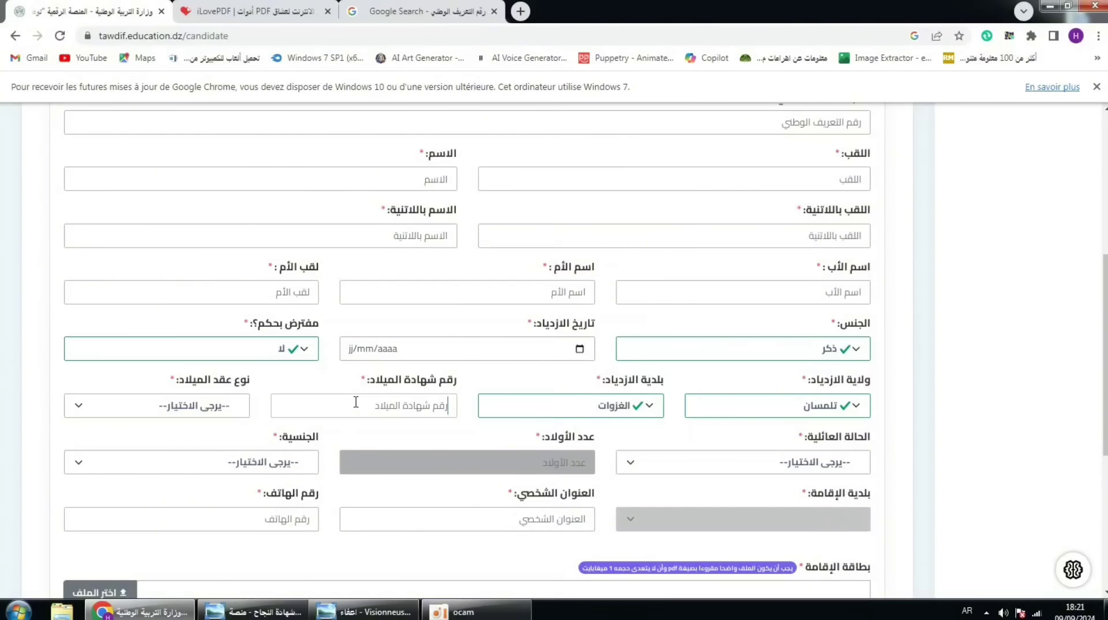
{"action": "left_click", "coordinate": [417, 12]}
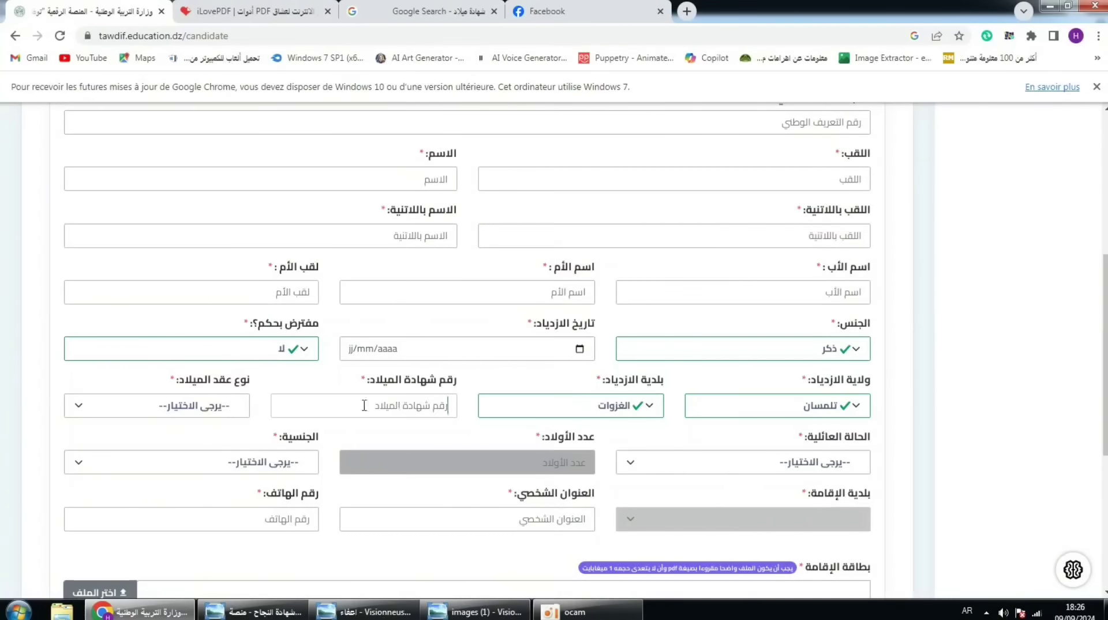
{"action": "left_click", "coordinate": [116, 408]}
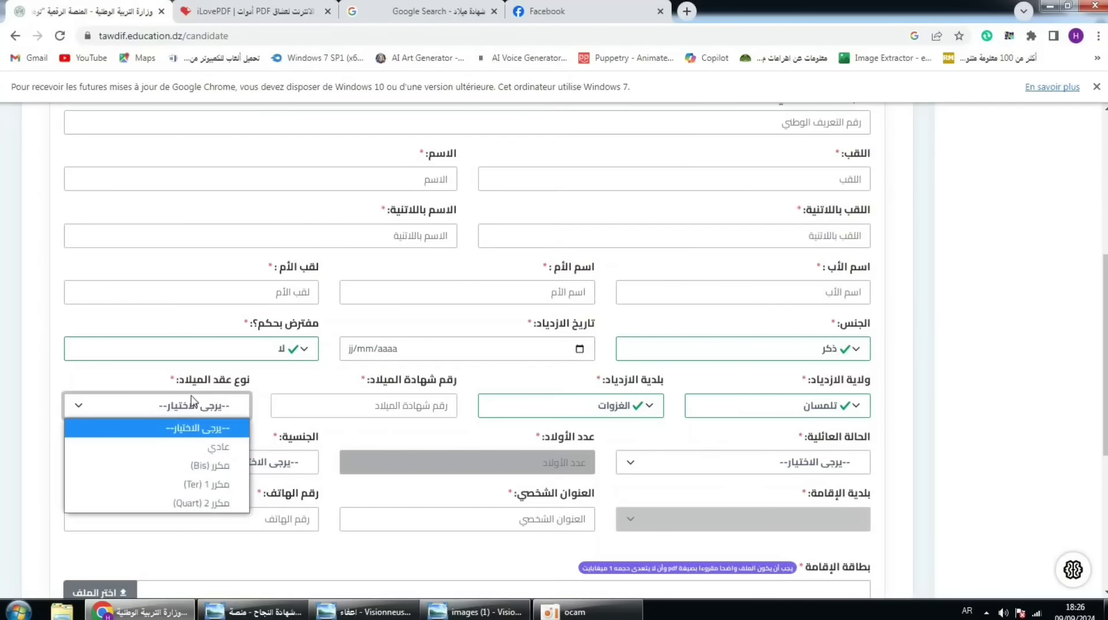
{"action": "left_click", "coordinate": [190, 448]}
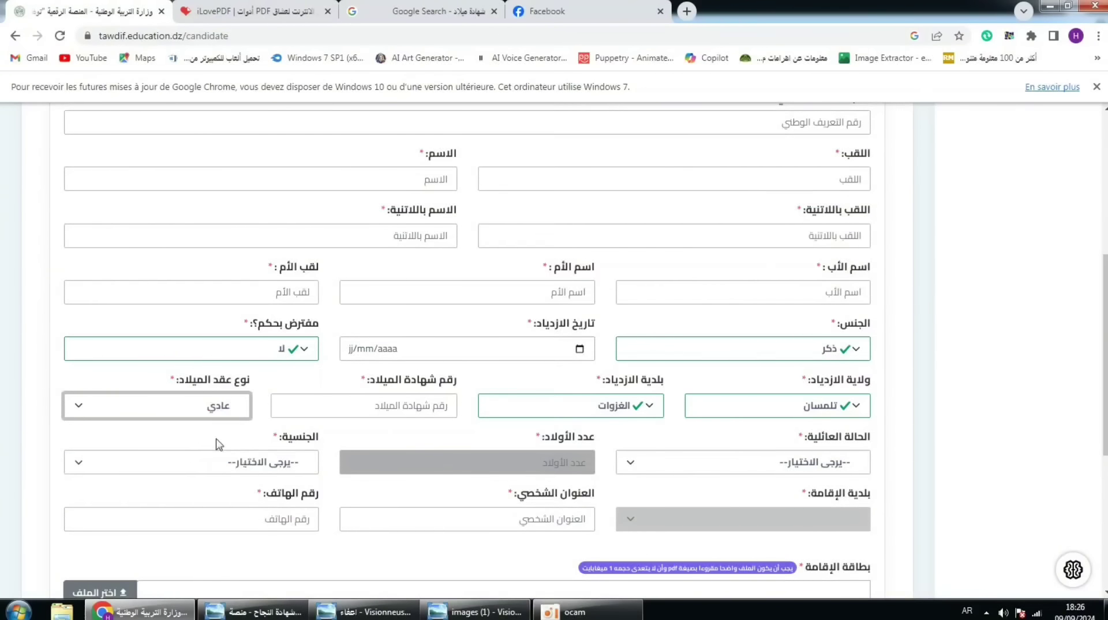
Set the marital status to أعزب (عزباء) and the nationality to جزائرية
{"action": "left_click", "coordinate": [655, 472]}
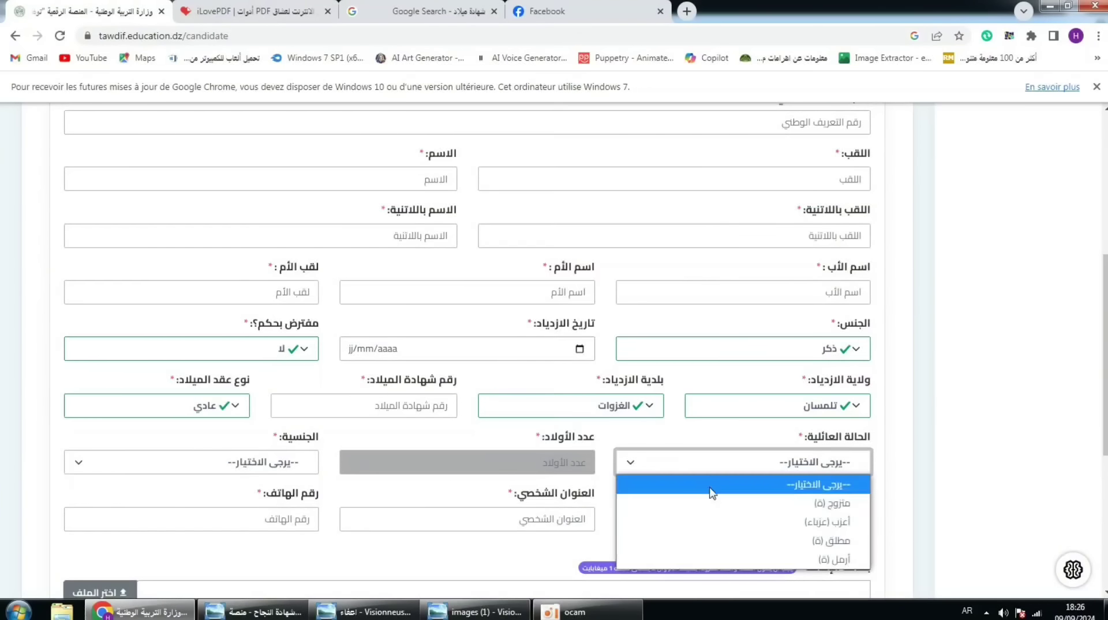
{"action": "left_click", "coordinate": [781, 522]}
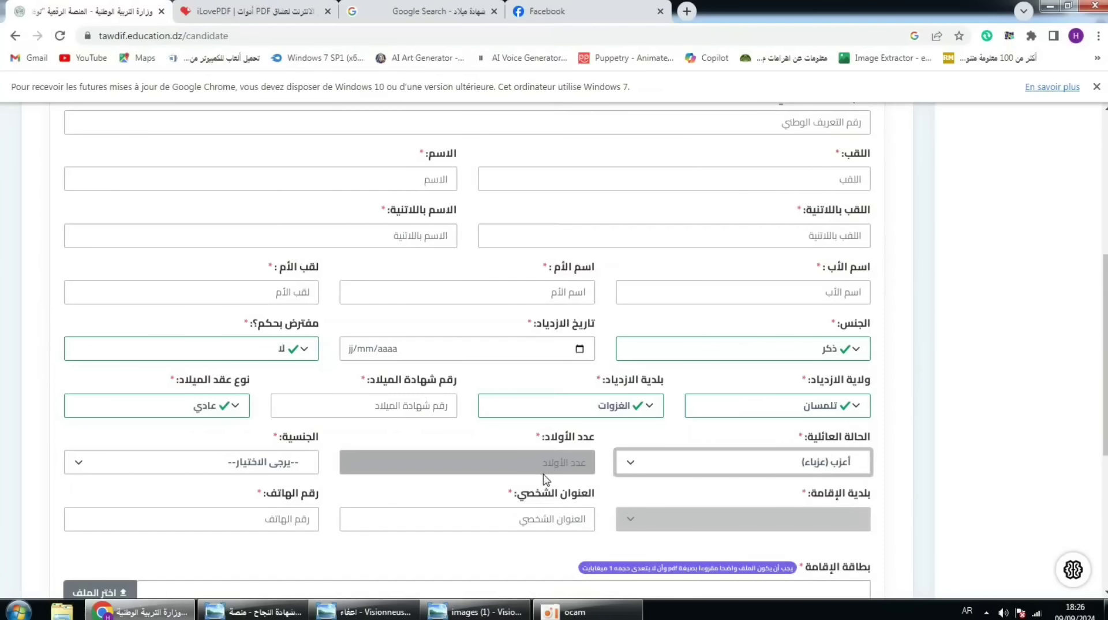
{"action": "left_click", "coordinate": [144, 463]}
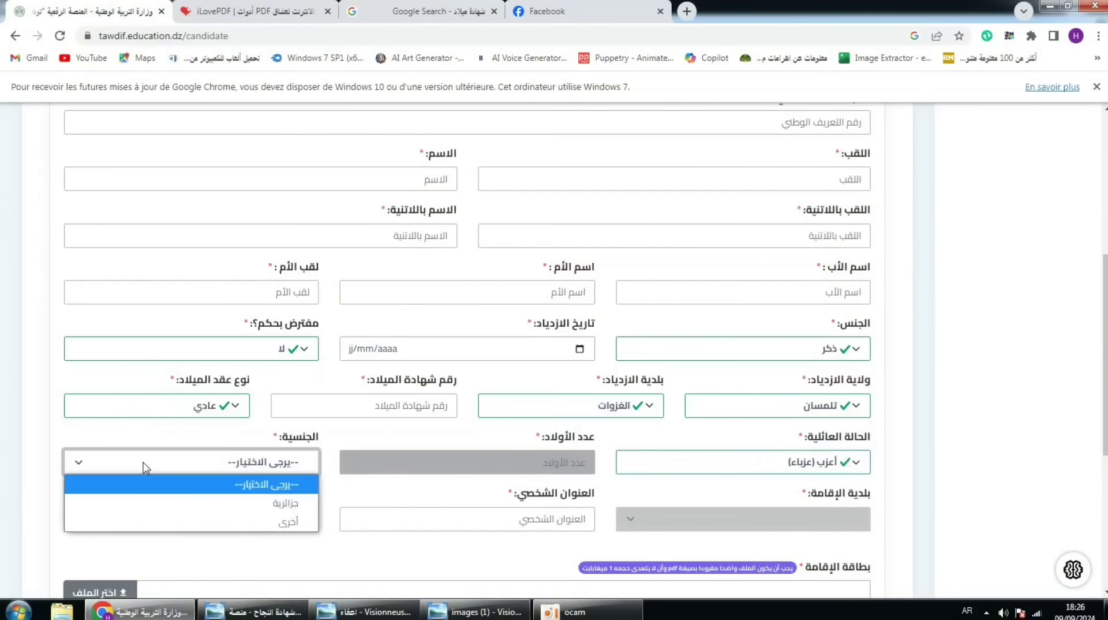
{"action": "left_click", "coordinate": [179, 506]}
{"action": "scroll", "coordinate": [854, 462], "scroll_direction": "down", "scroll_amount": 2}
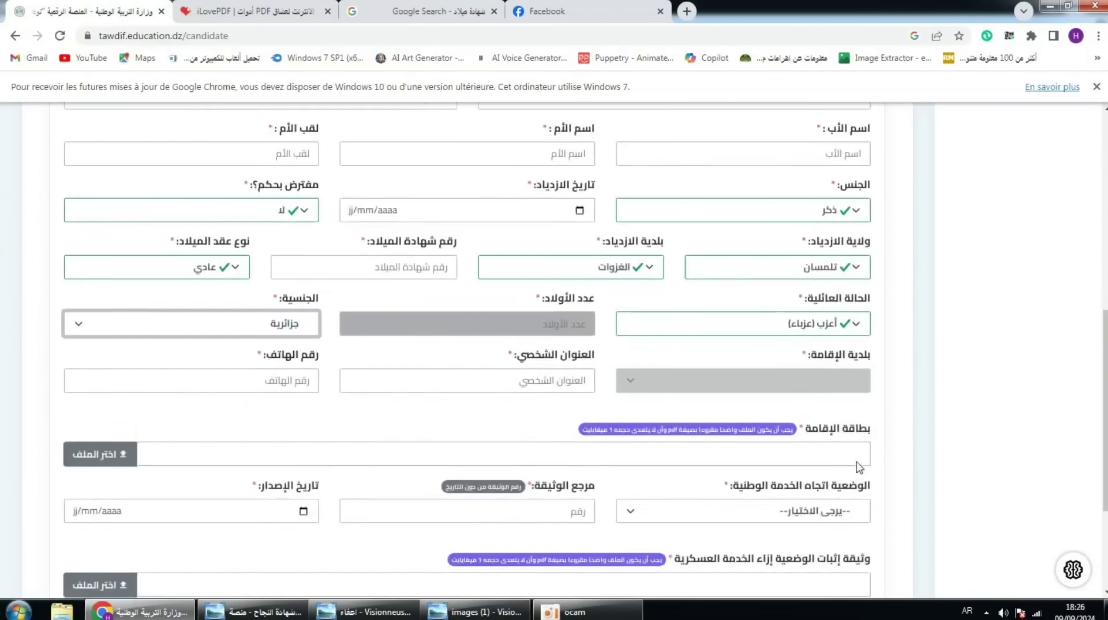
{"action": "left_click", "coordinate": [780, 377]}
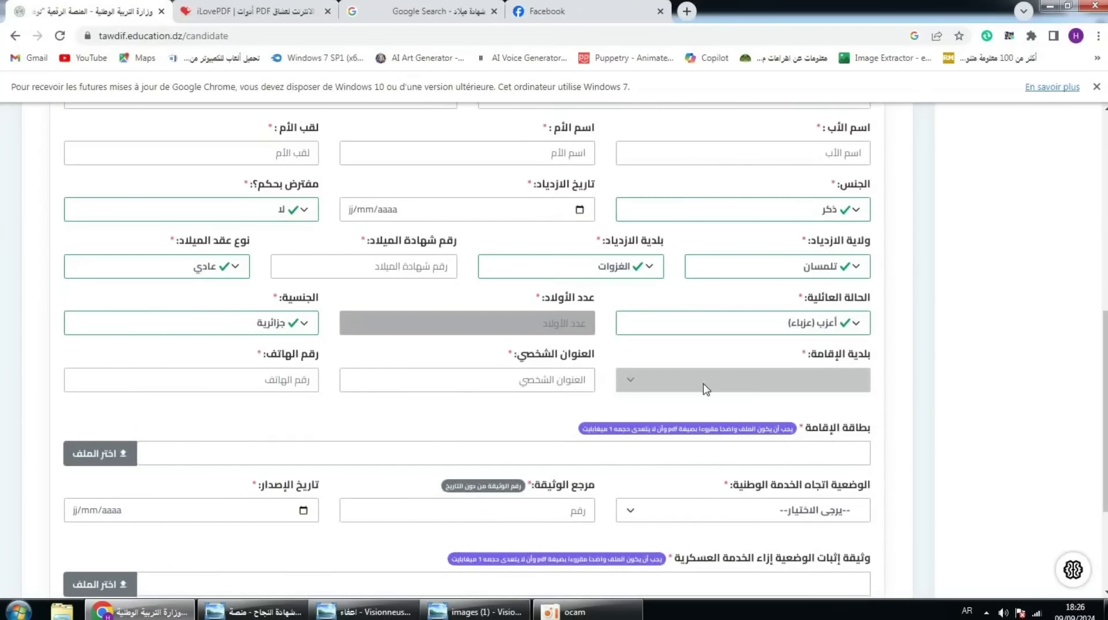
{"action": "left_click", "coordinate": [544, 384]}
{"action": "left_click", "coordinate": [228, 384]}
{"action": "scroll", "coordinate": [782, 445], "scroll_direction": "up", "scroll_amount": 2}
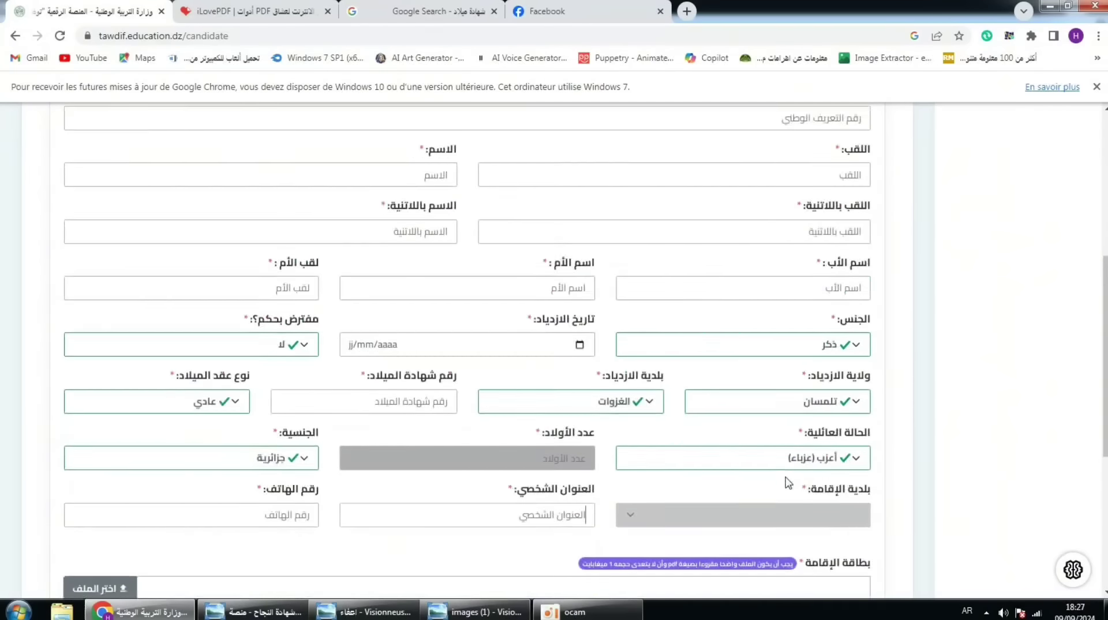
Attach Dip.pdf from the desktop as the residence card (بطاقة الإقامة) file
{"action": "scroll", "coordinate": [785, 381], "scroll_direction": "down", "scroll_amount": 3}
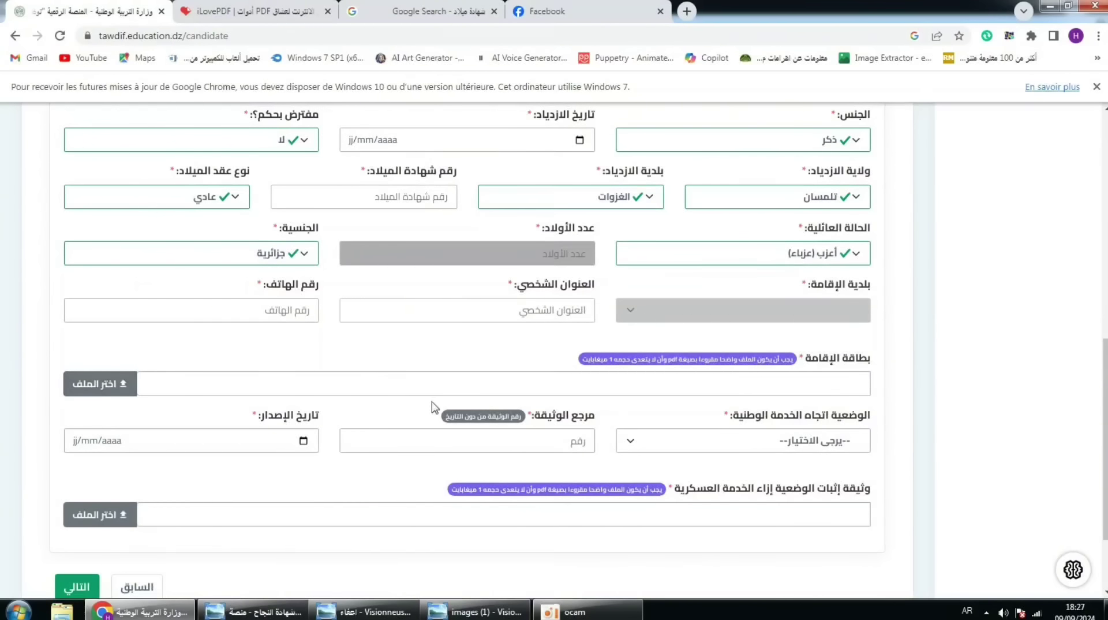
{"action": "left_click", "coordinate": [113, 385]}
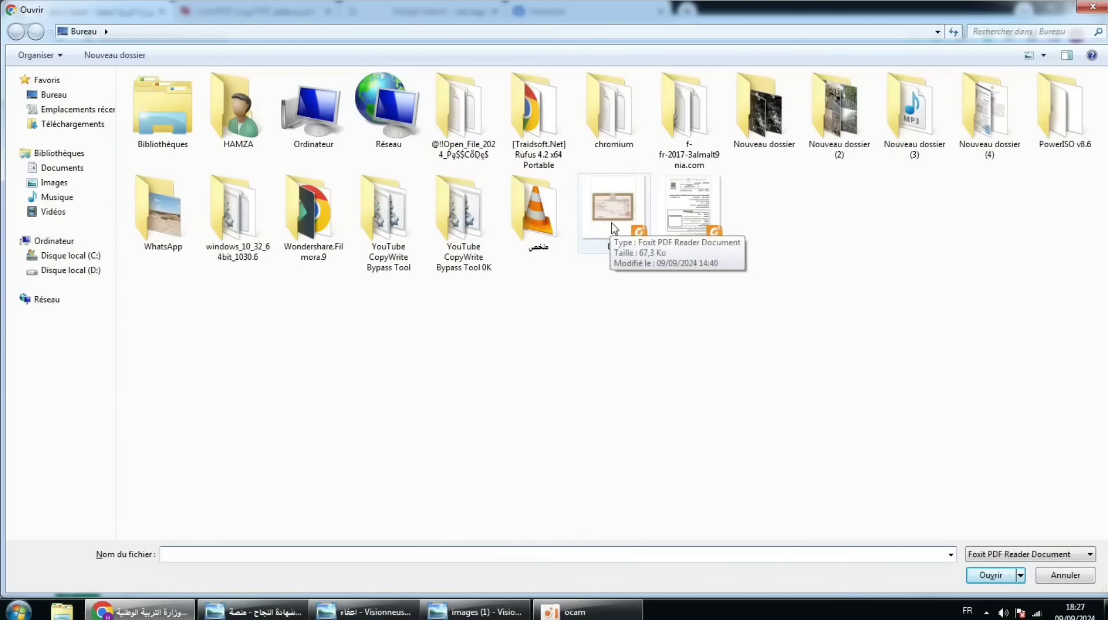
{"action": "double_click", "coordinate": [613, 228]}
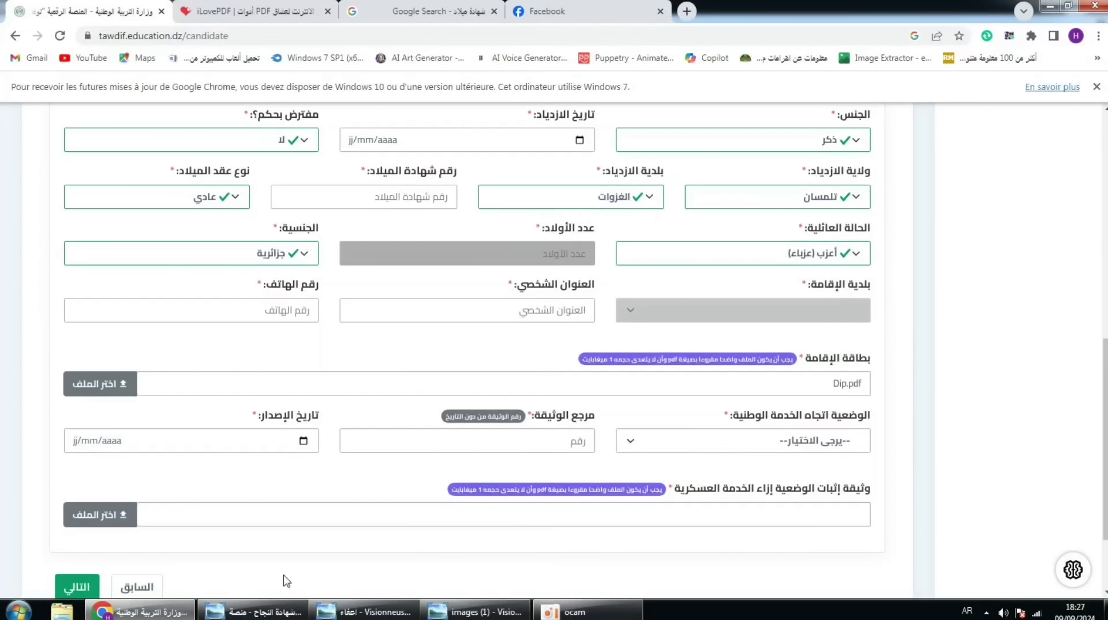
Switch to the iLovePDF site and open its Compress PDF (ضغط PDF) tool
{"action": "left_click", "coordinate": [271, 11]}
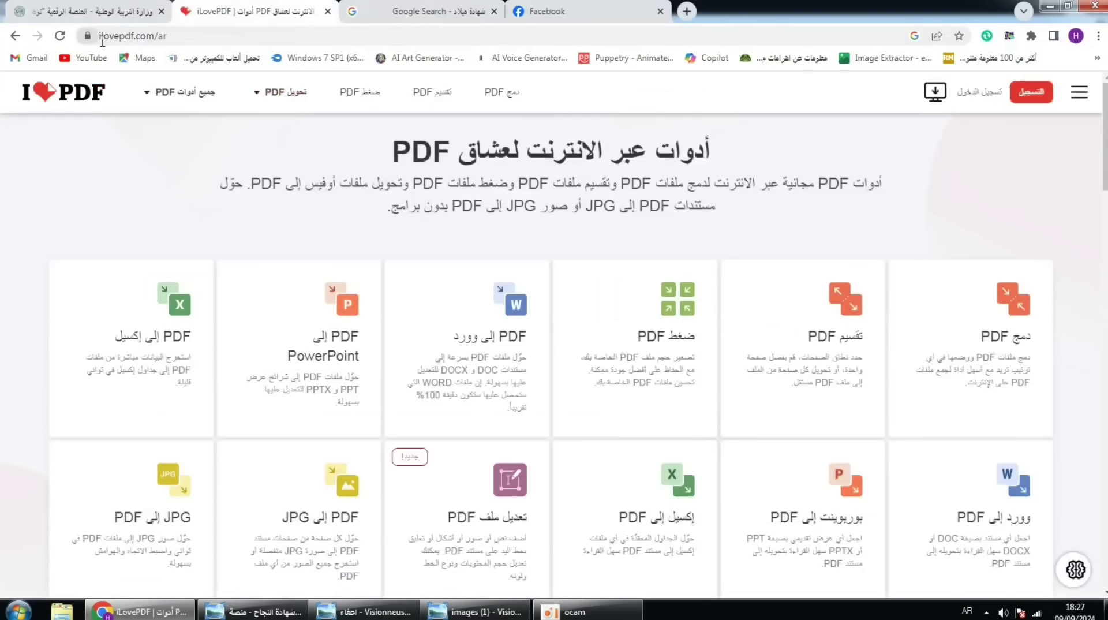
{"action": "left_click", "coordinate": [660, 343]}
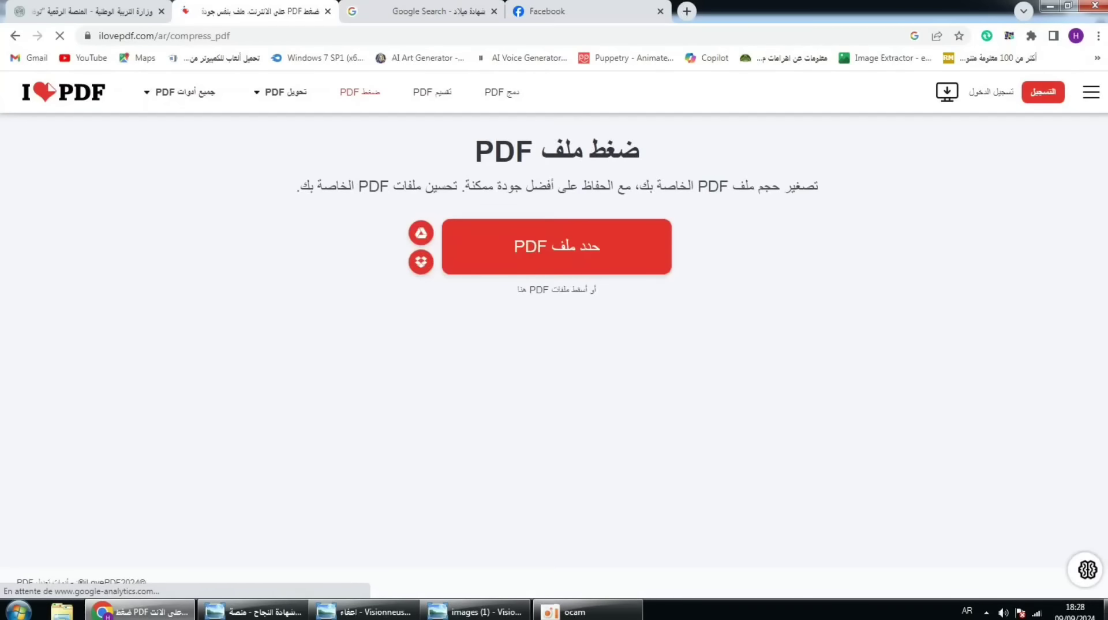
Check the file size of the Dip PDF on the desktop in its properties
{"action": "key", "text": "super+d"}
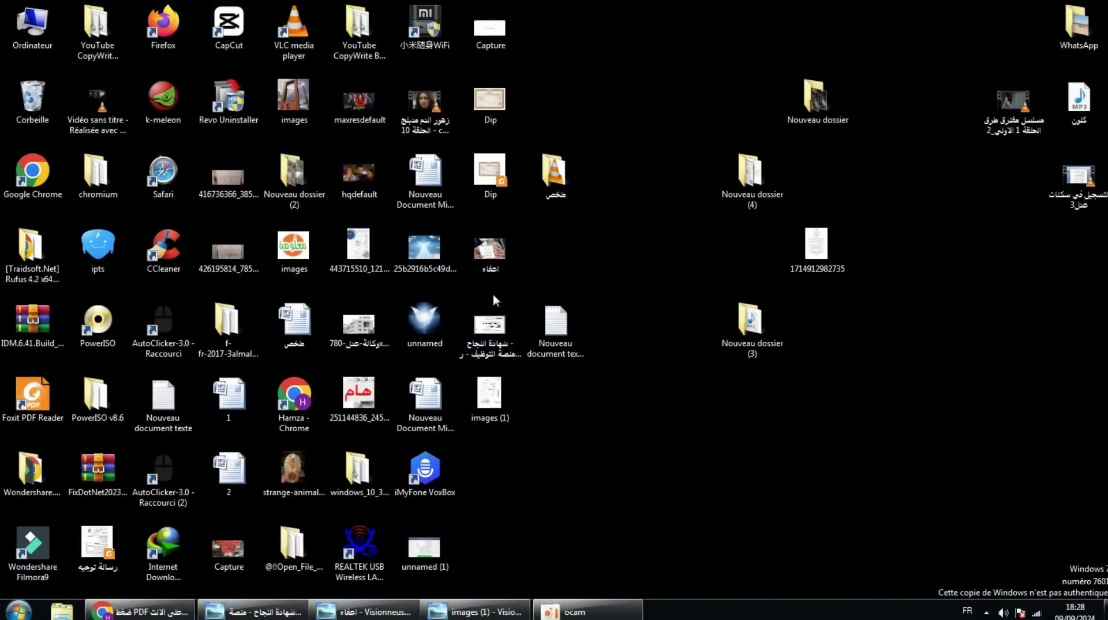
{"action": "right_click", "coordinate": [492, 175]}
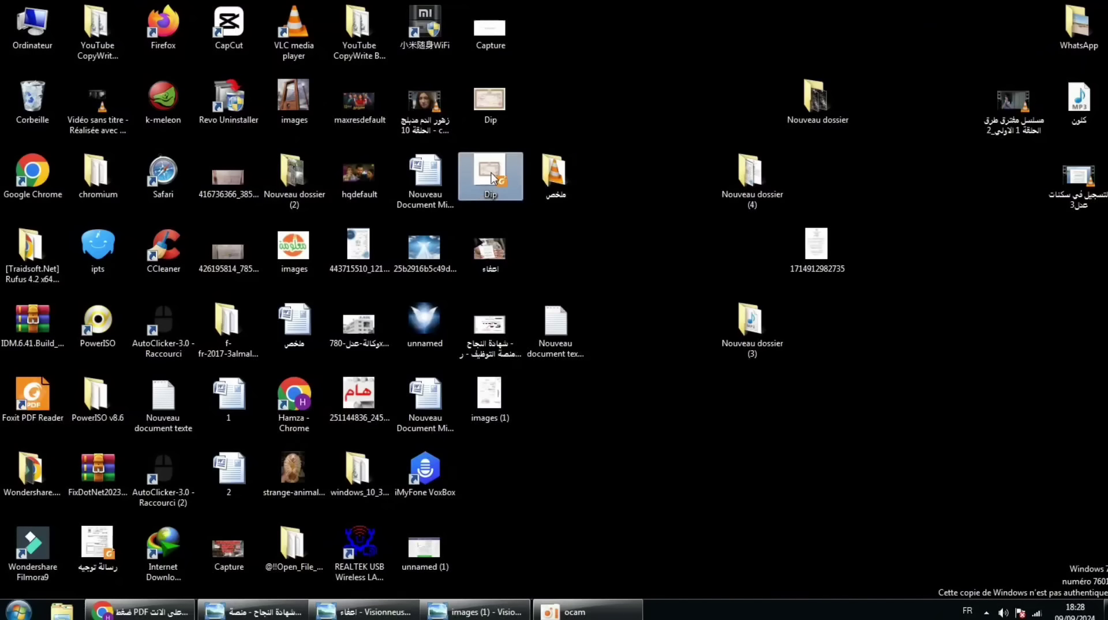
{"action": "left_click", "coordinate": [530, 455]}
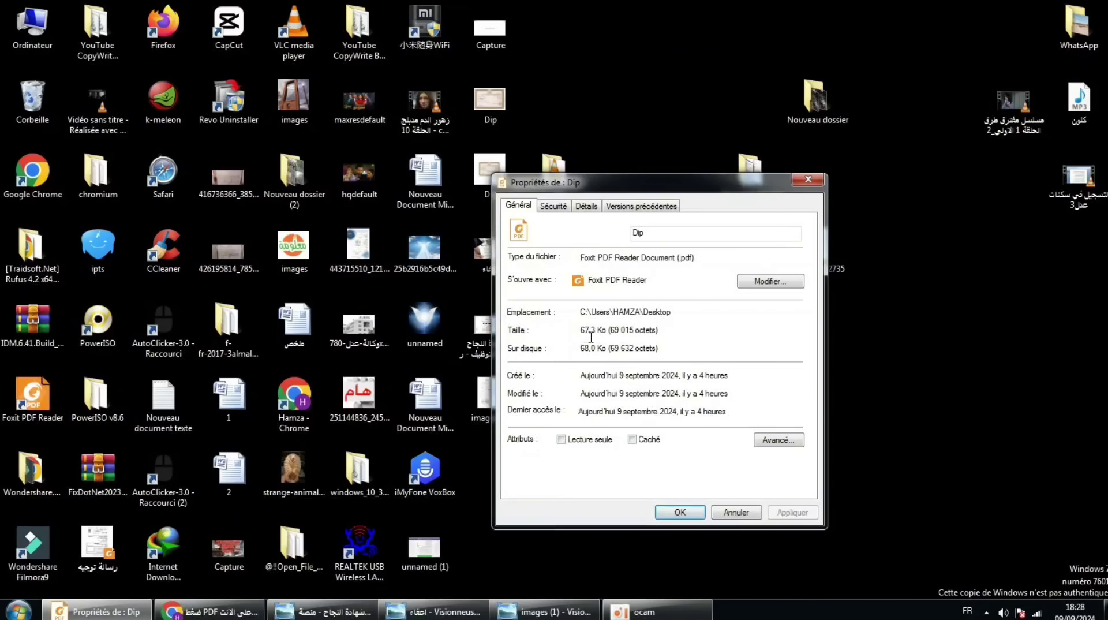
{"action": "left_click", "coordinate": [679, 511]}
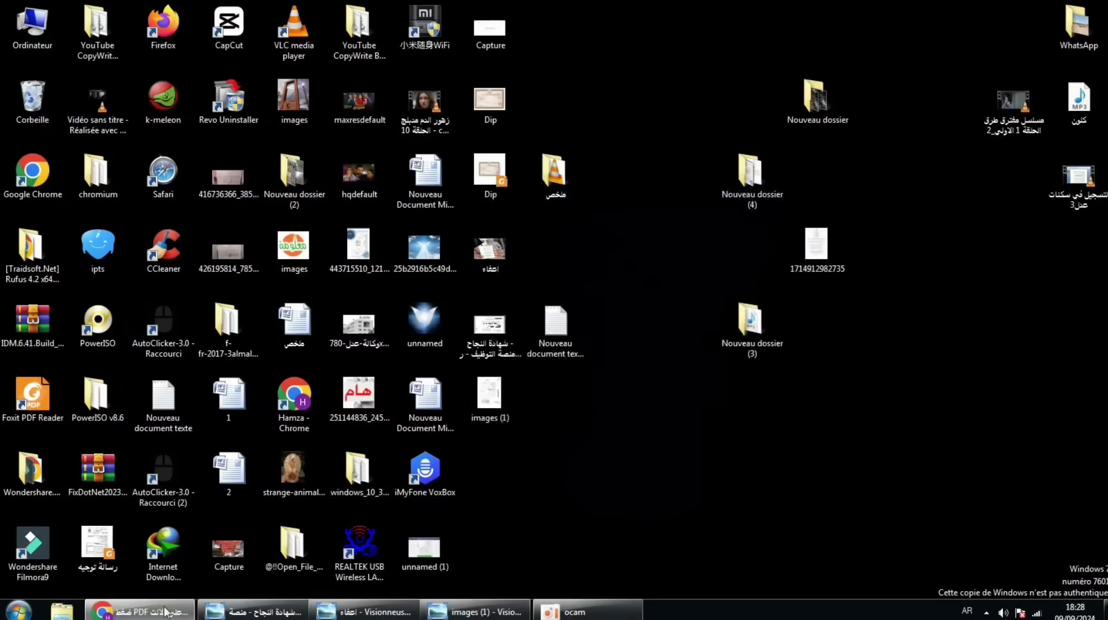
Return to iLovePDF in Chrome and load Dip.pdf from the desktop for compression
{"action": "left_click", "coordinate": [138, 611]}
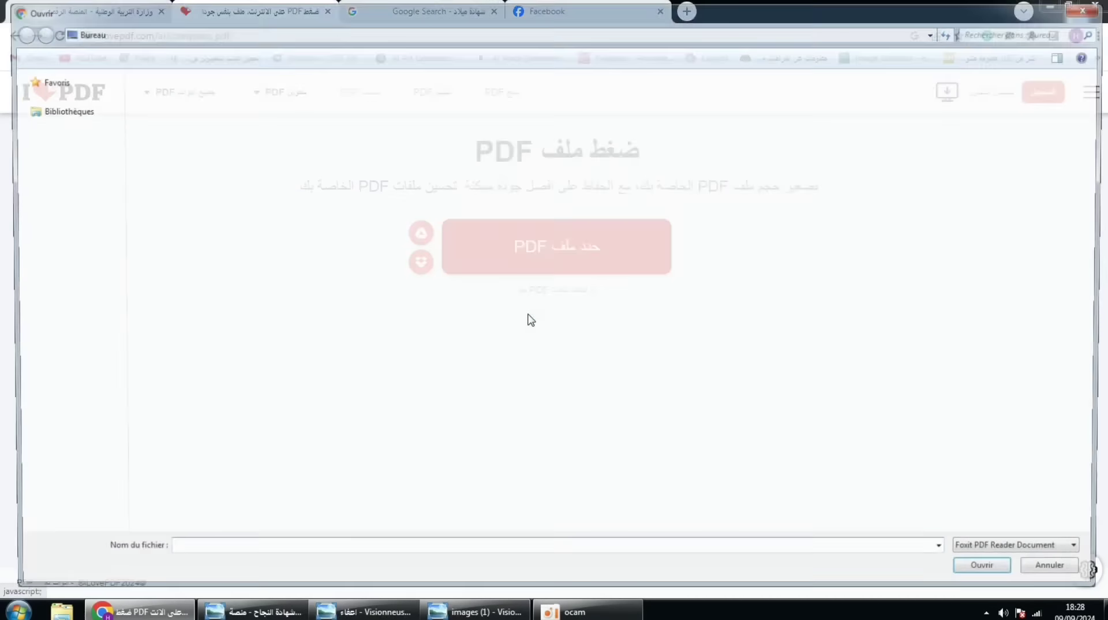
{"action": "double_click", "coordinate": [620, 227]}
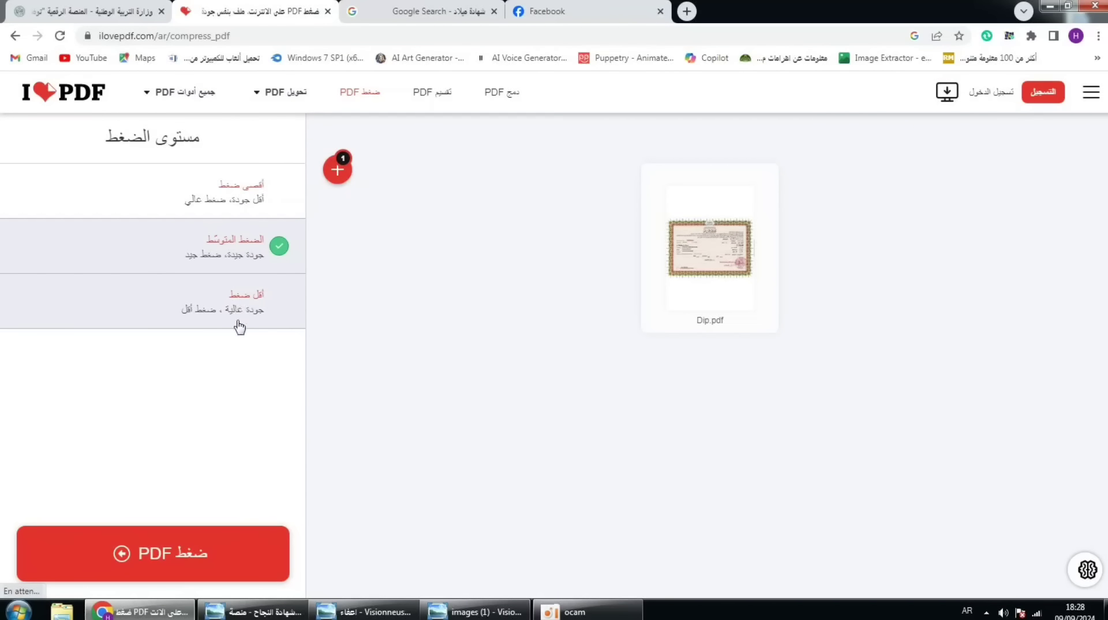
Compress Dip.pdf at the medium level (الضغط المتوسط) and download the result as Dip_compressed.pdf
{"action": "left_click", "coordinate": [186, 555]}
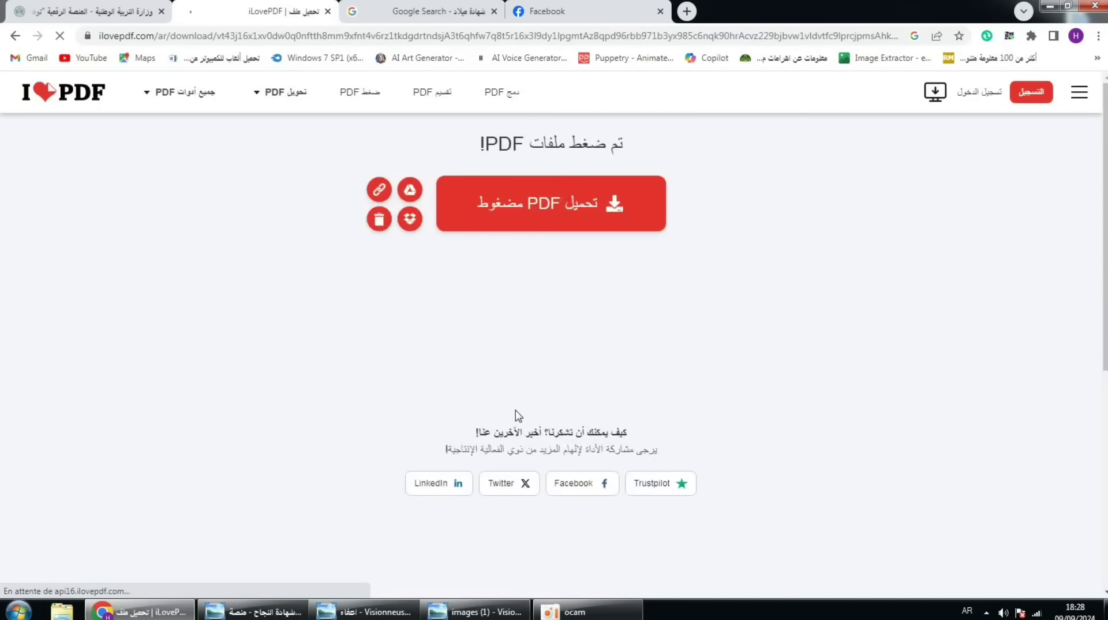
{"action": "left_click", "coordinate": [558, 217]}
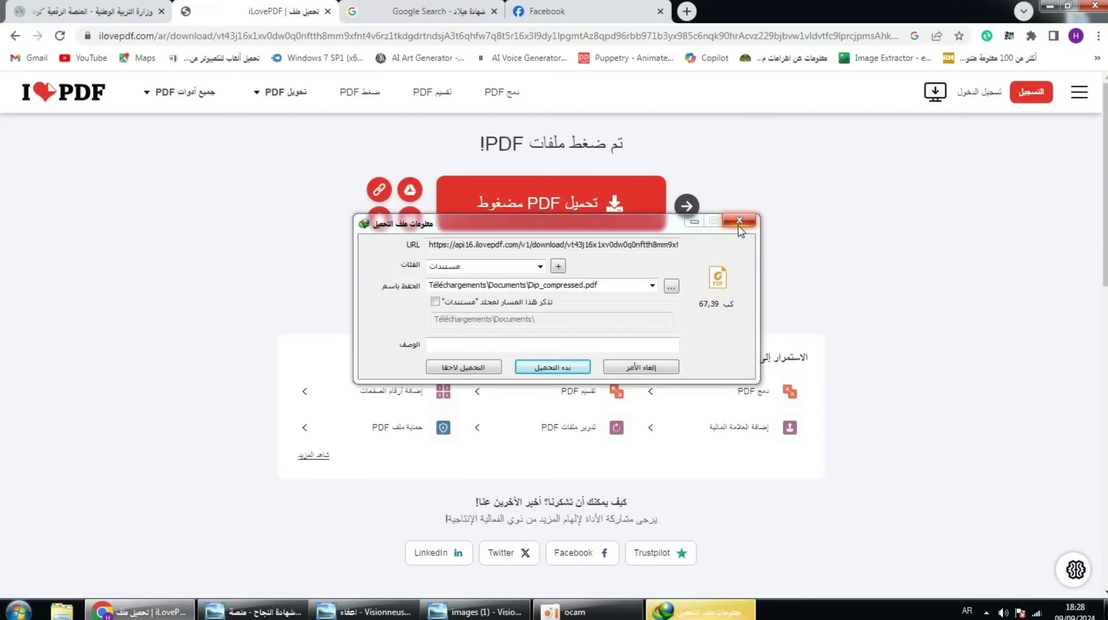
{"action": "left_click", "coordinate": [570, 369]}
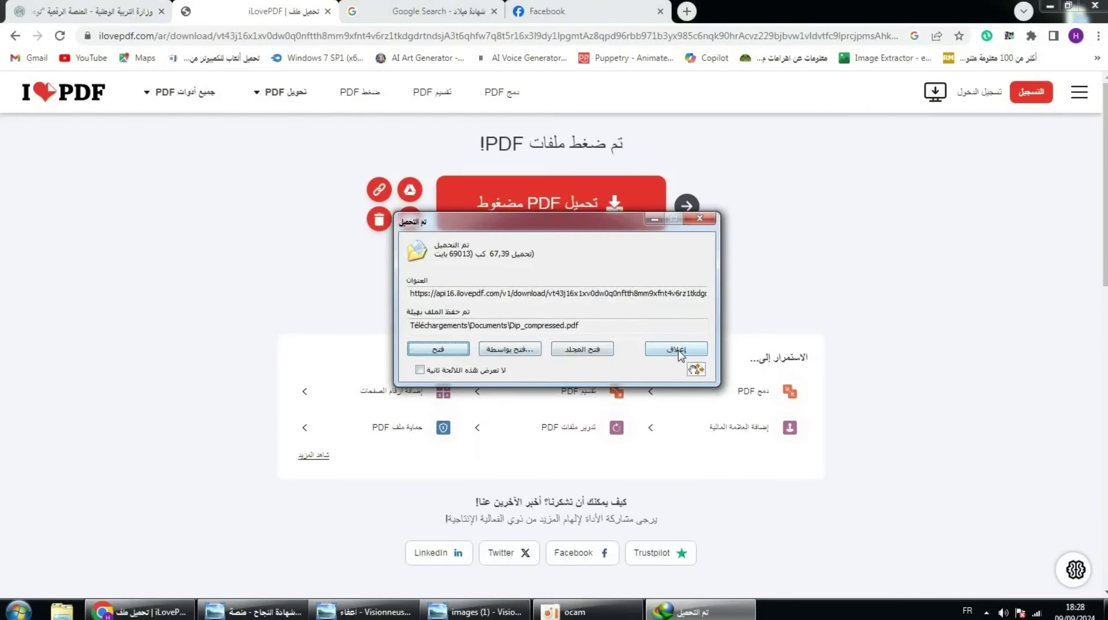
Check the file size of Dip_compressed in its download folder through its properties, and close the folder
{"action": "left_click", "coordinate": [575, 349]}
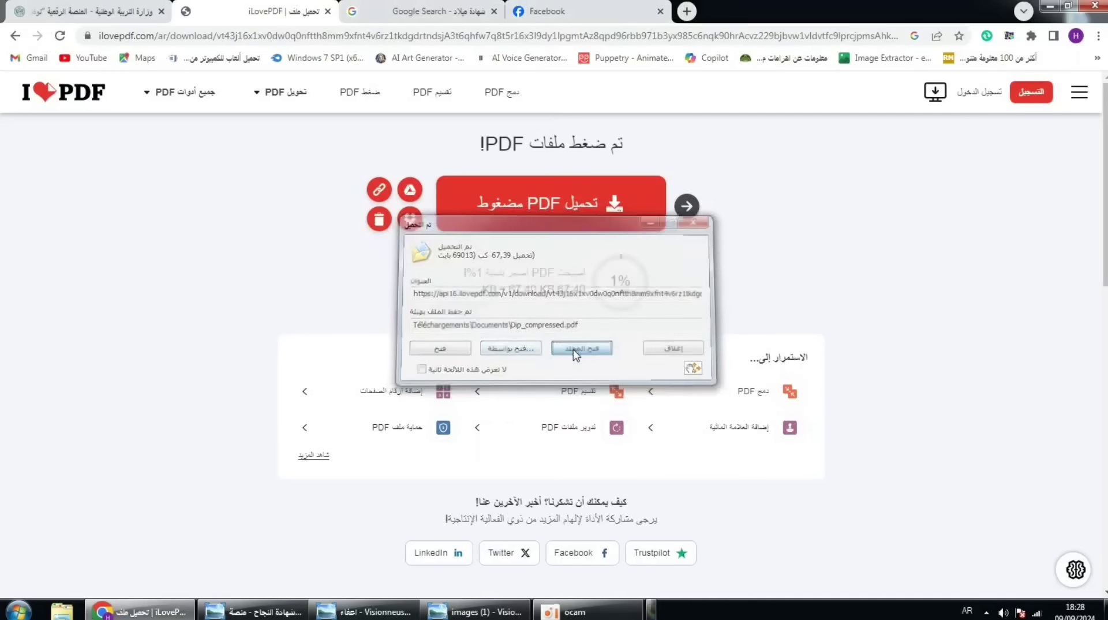
{"action": "right_click", "coordinate": [224, 145]}
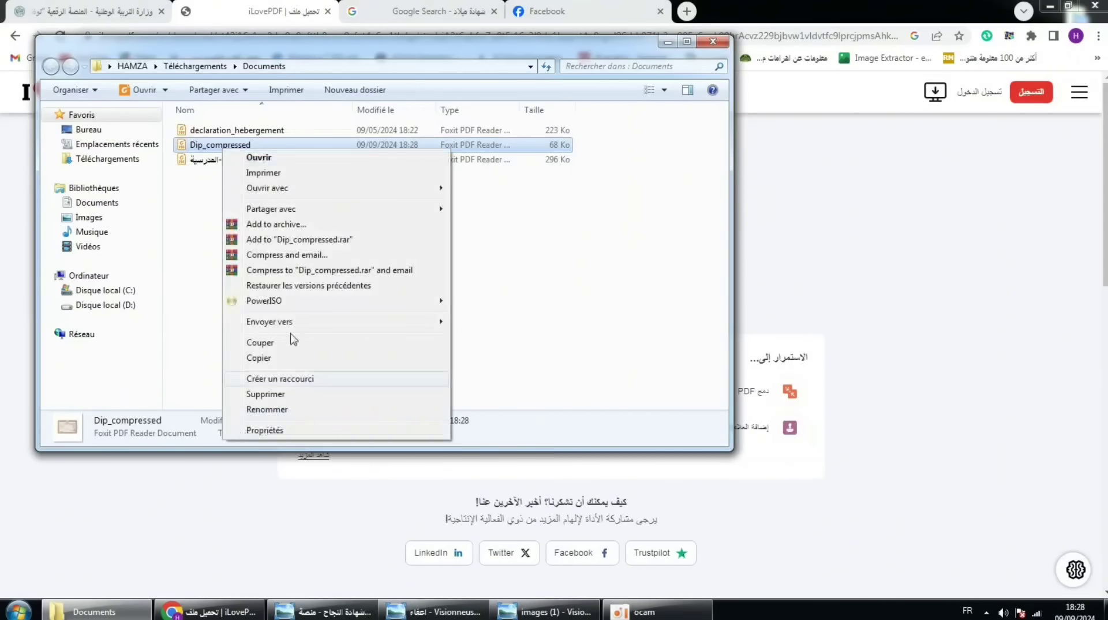
{"action": "left_click", "coordinate": [306, 431]}
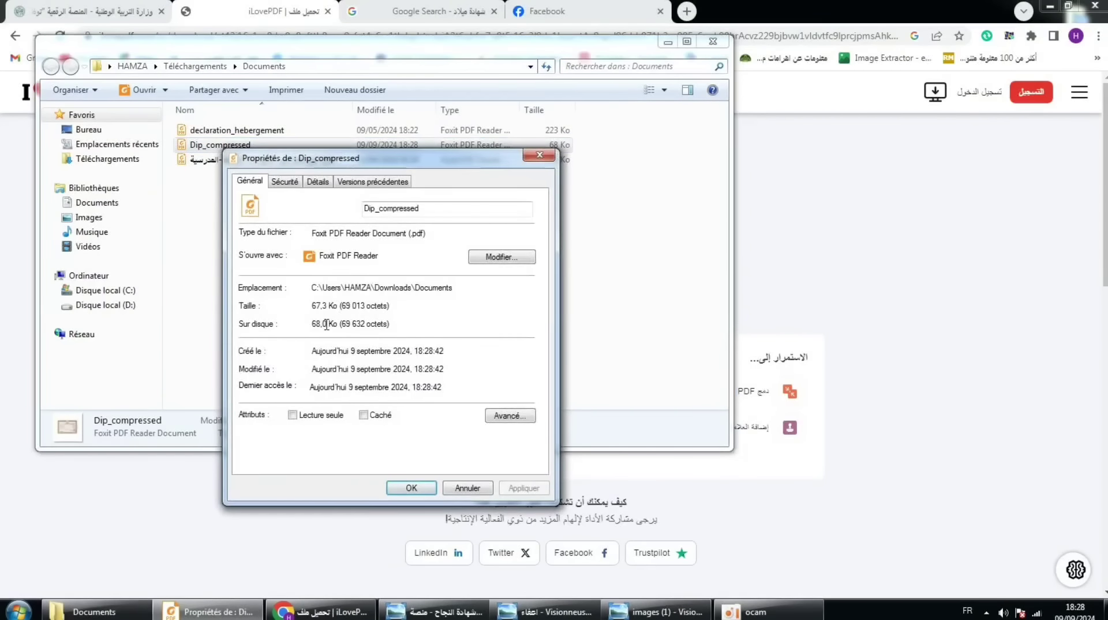
{"action": "left_click", "coordinate": [465, 489]}
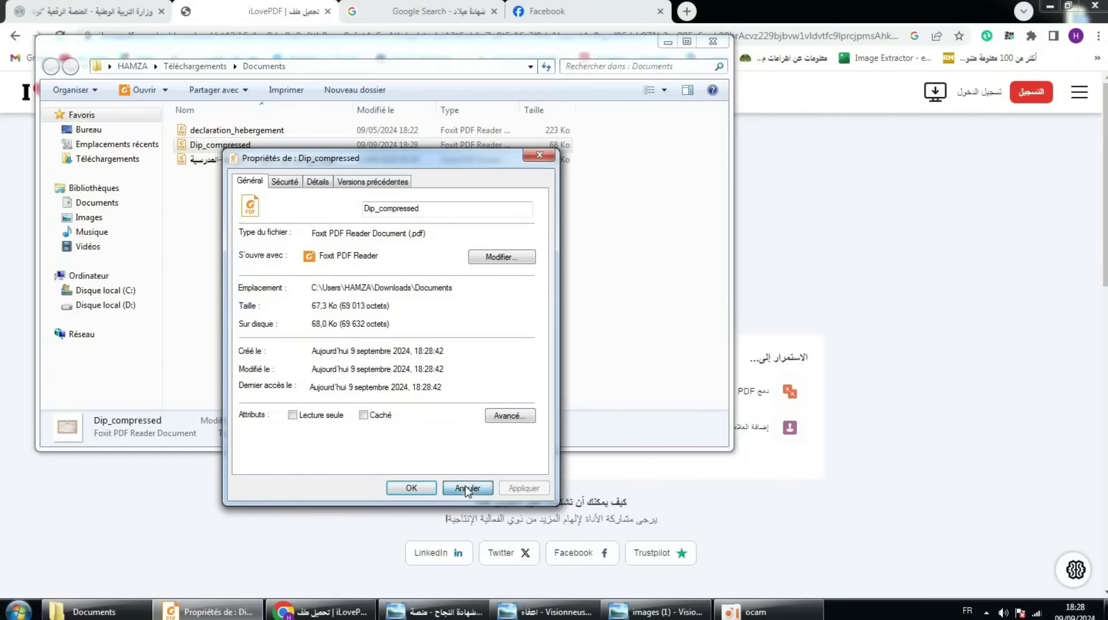
{"action": "left_click", "coordinate": [713, 42]}
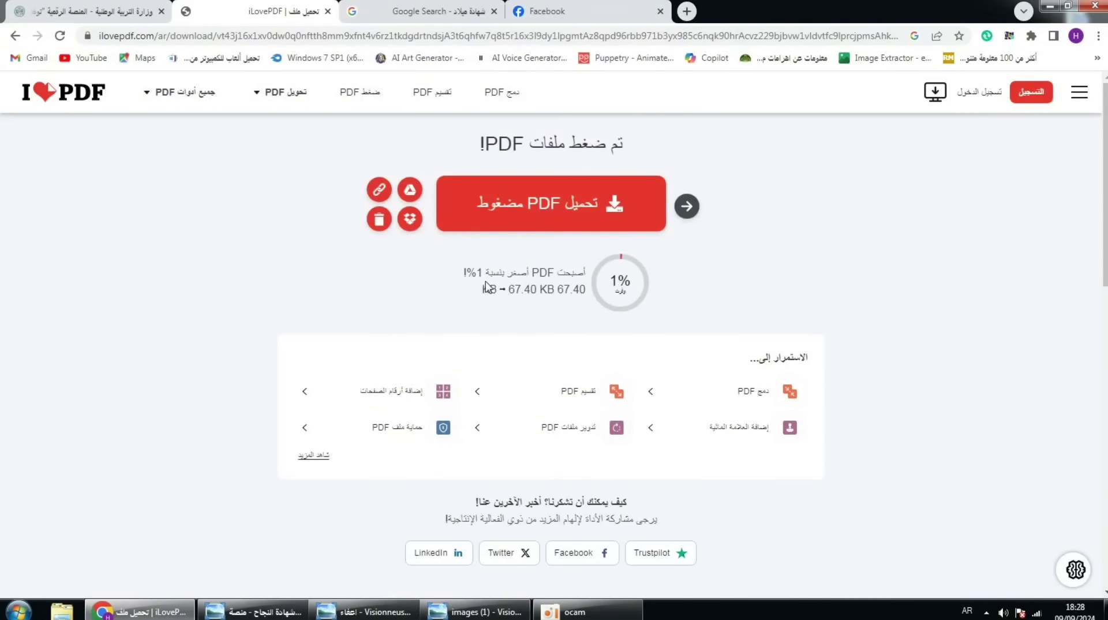
Return to the recruitment form and set the national service status (الوضعية اتجاه الخدمة الوطنية) to معفى
{"action": "left_click", "coordinate": [116, 12]}
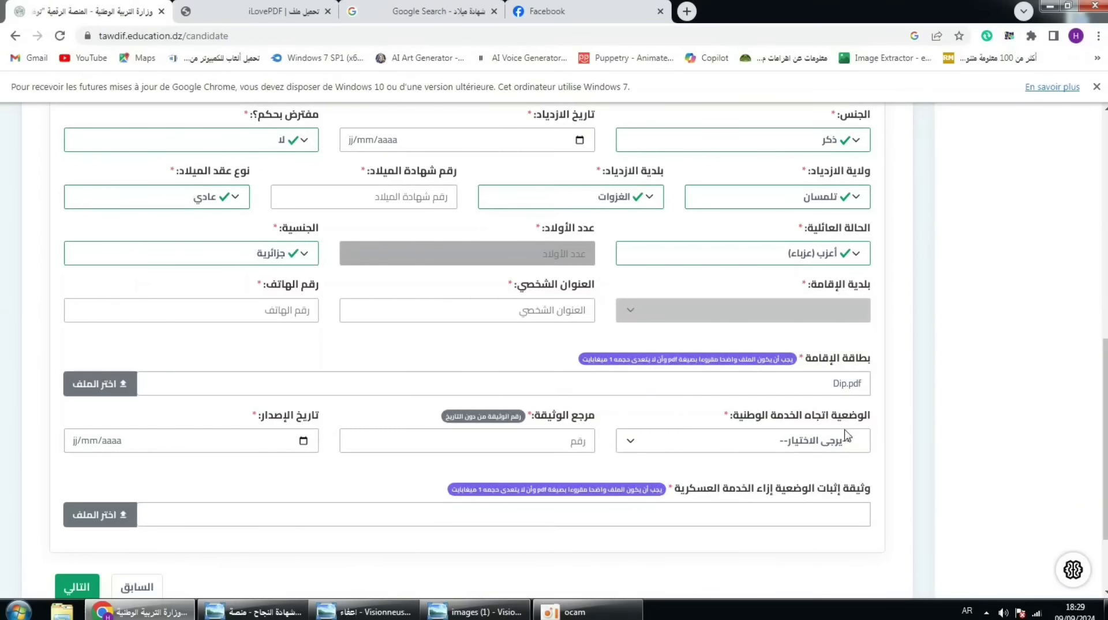
{"action": "left_click", "coordinate": [652, 441]}
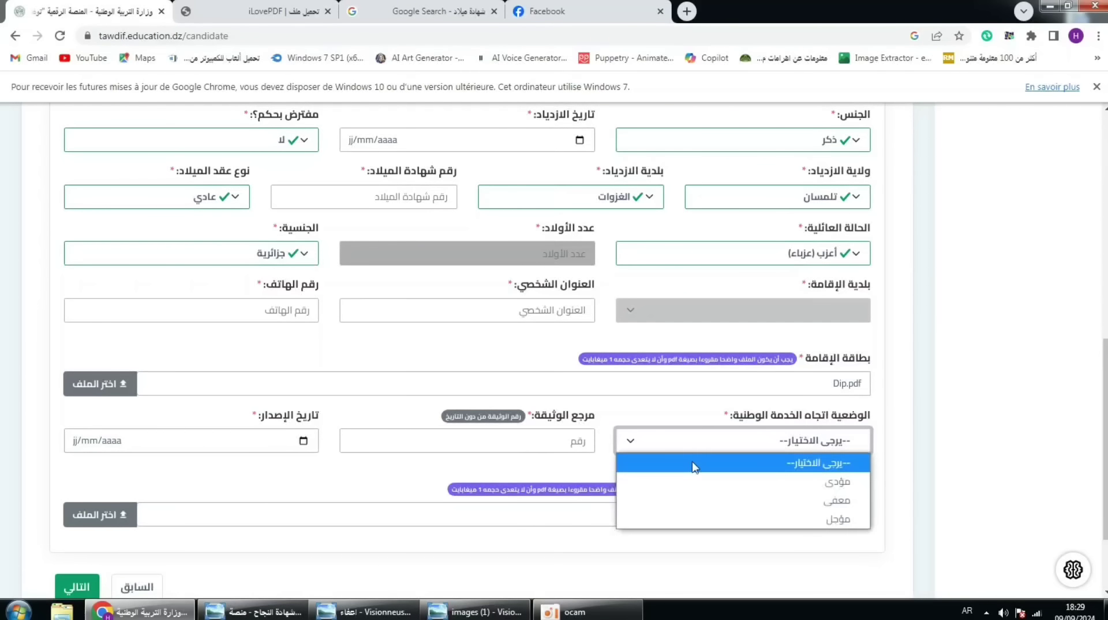
{"action": "left_click", "coordinate": [777, 500]}
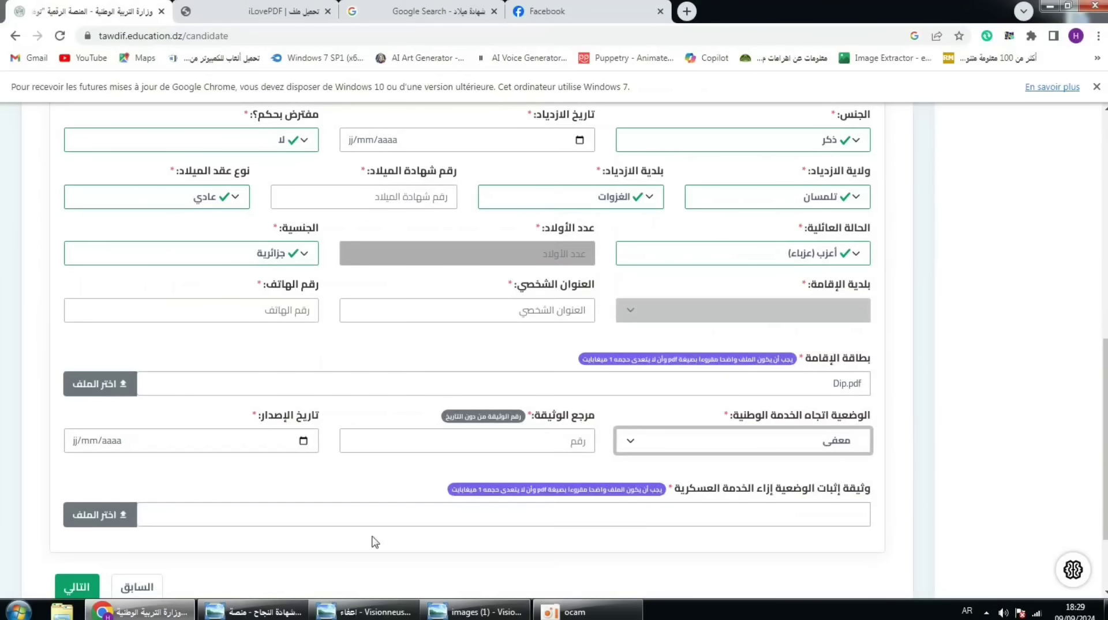
Examine the national service exemption card image against the form's document reference and issue date fields
{"action": "left_click", "coordinate": [364, 612]}
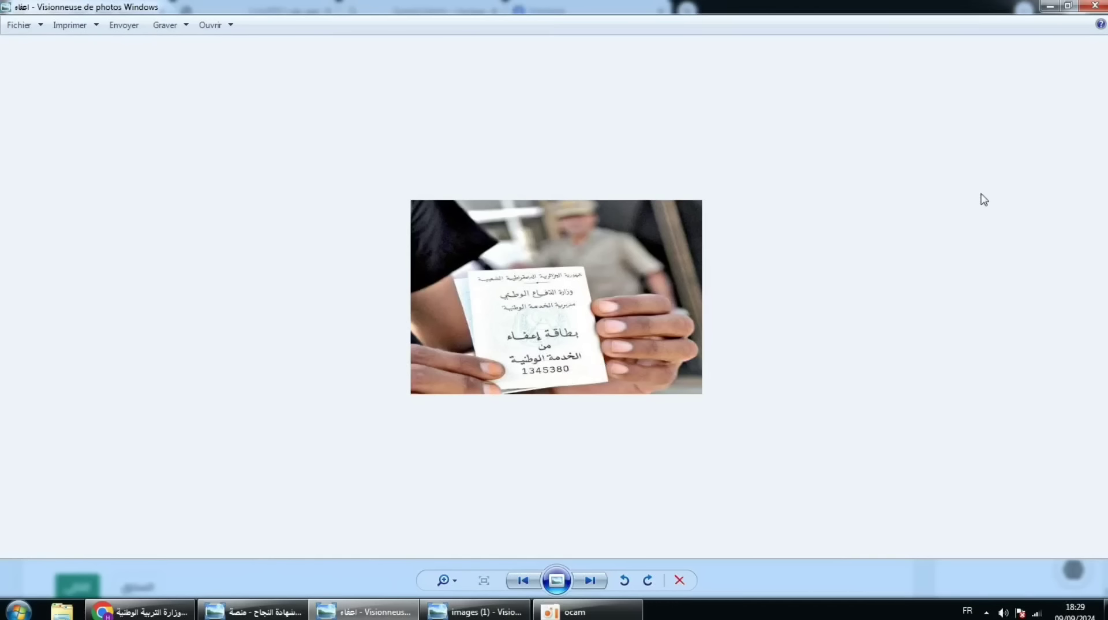
{"action": "left_click", "coordinate": [1050, 5]}
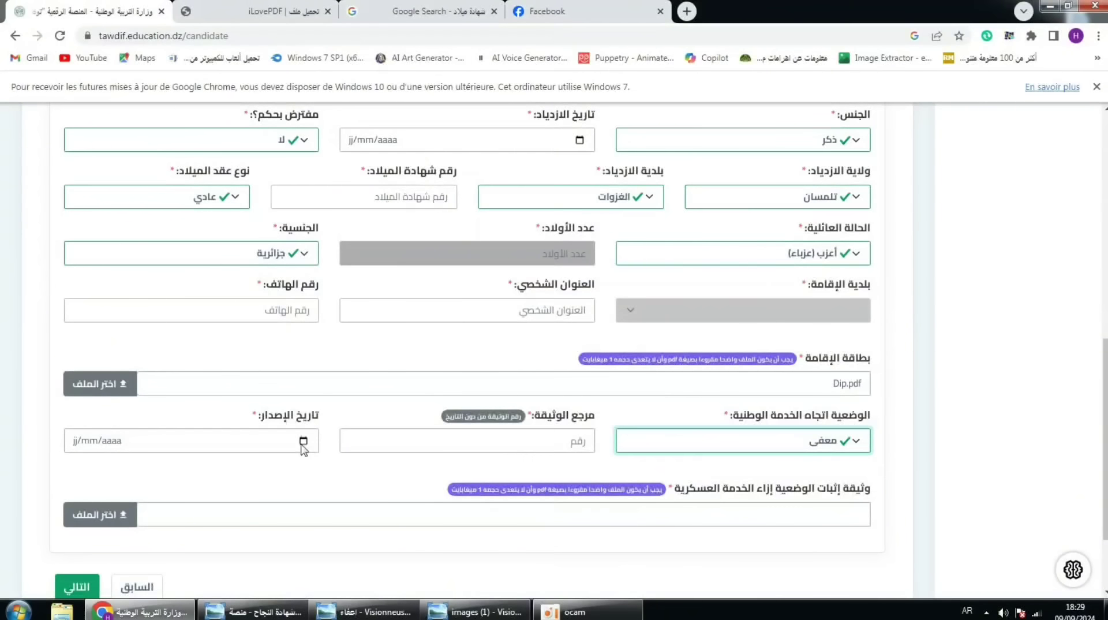
{"action": "left_click", "coordinate": [373, 613]}
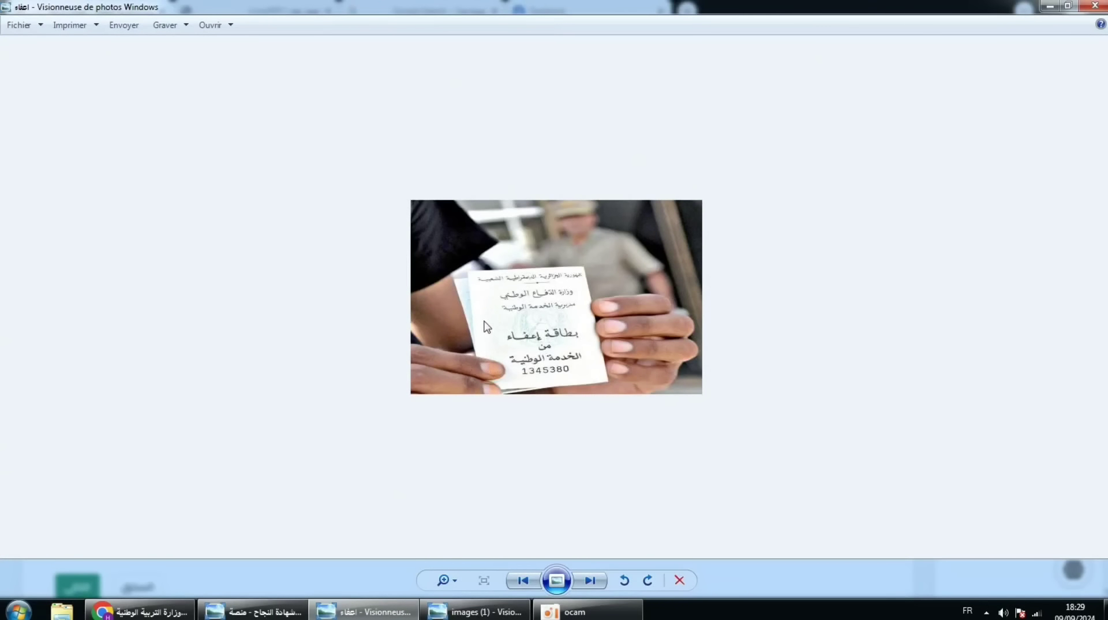
{"action": "left_click", "coordinate": [369, 611]}
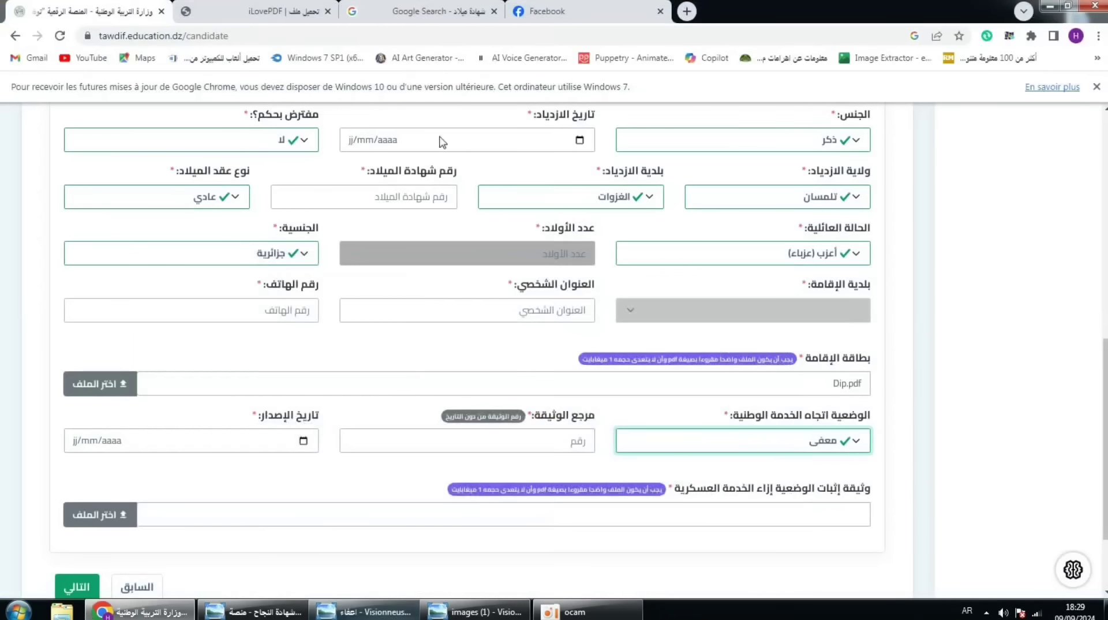
{"action": "left_click_drag", "start_coordinate": [391, 524], "coordinate": [456, 524]}
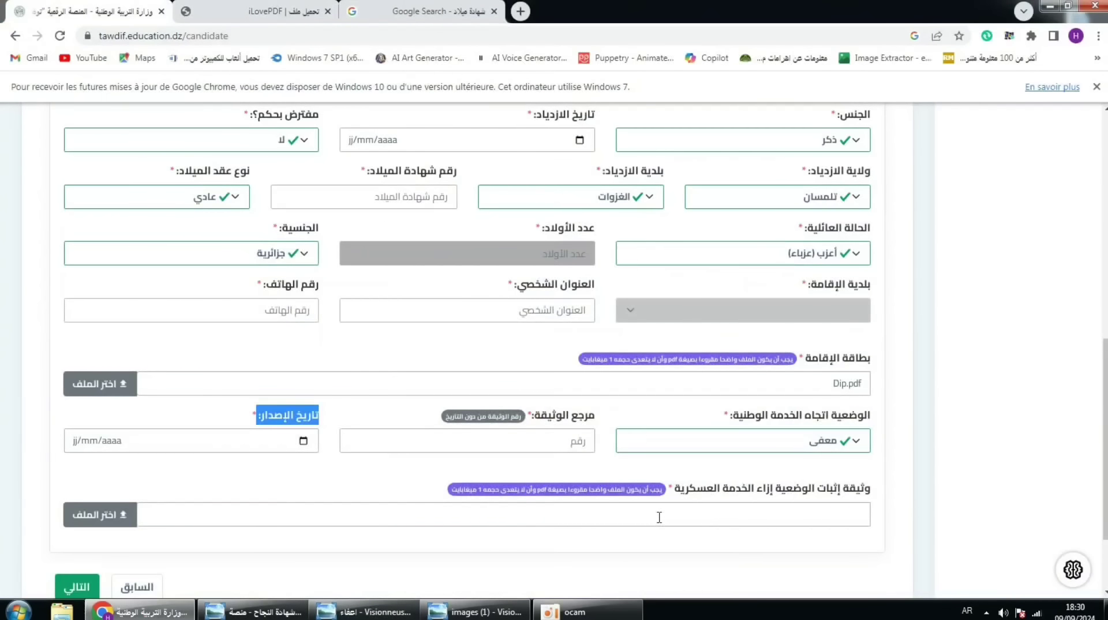
Attach the Dip PDF from the desktop as the military service status document (وثيقة إثبات الوضعية إزاء الخدمة العسكرية)
{"action": "scroll", "coordinate": [659, 517], "scroll_direction": "down", "scroll_amount": 2}
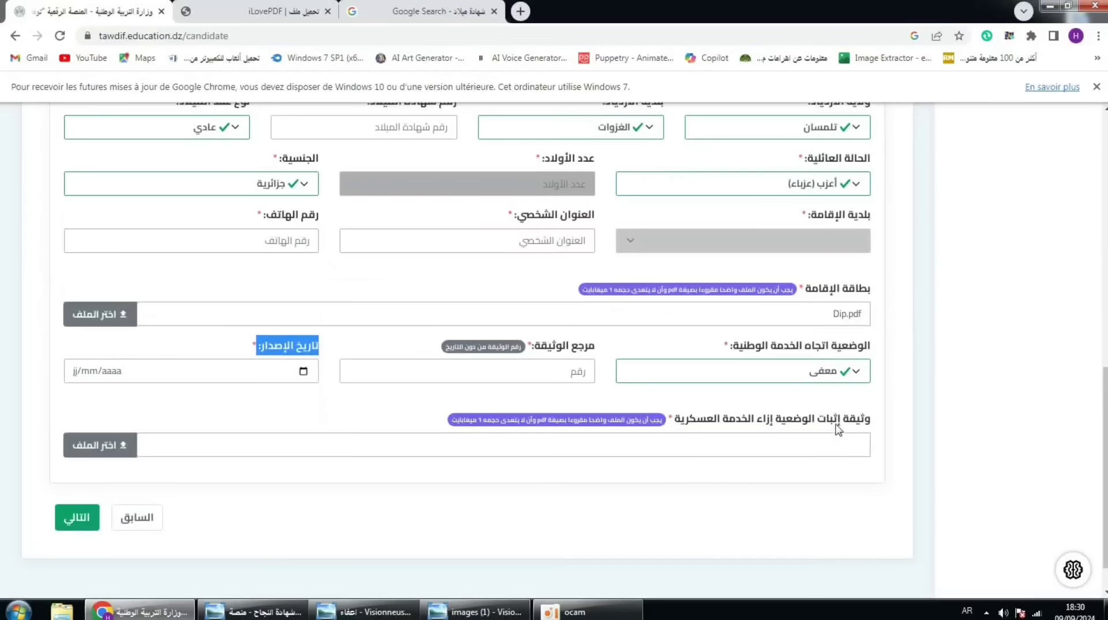
{"action": "left_click", "coordinate": [127, 446]}
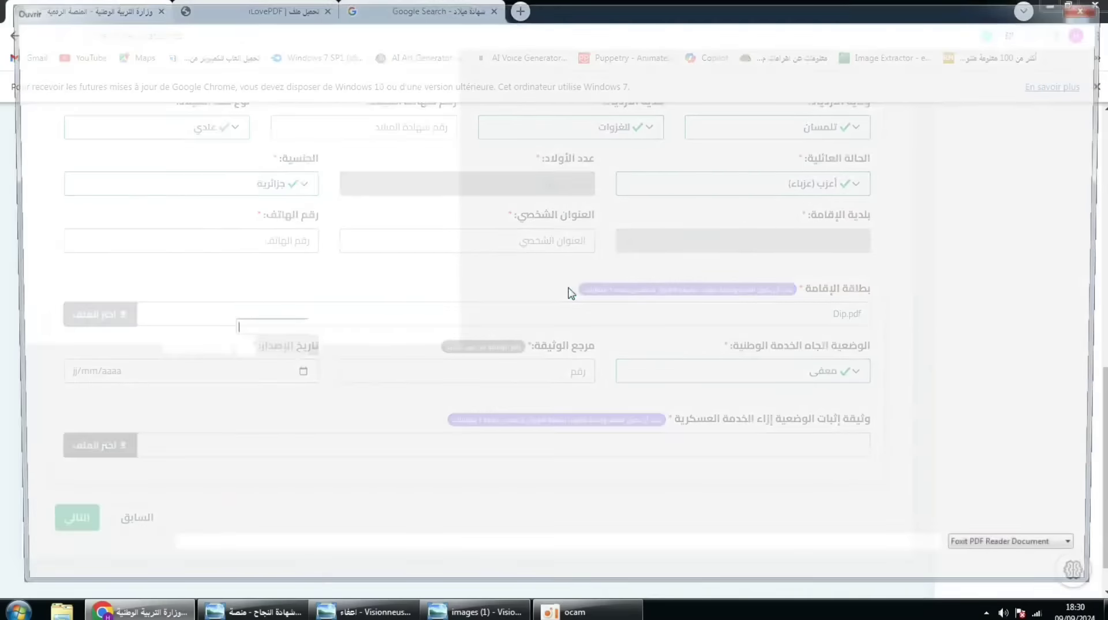
{"action": "left_click", "coordinate": [613, 223]}
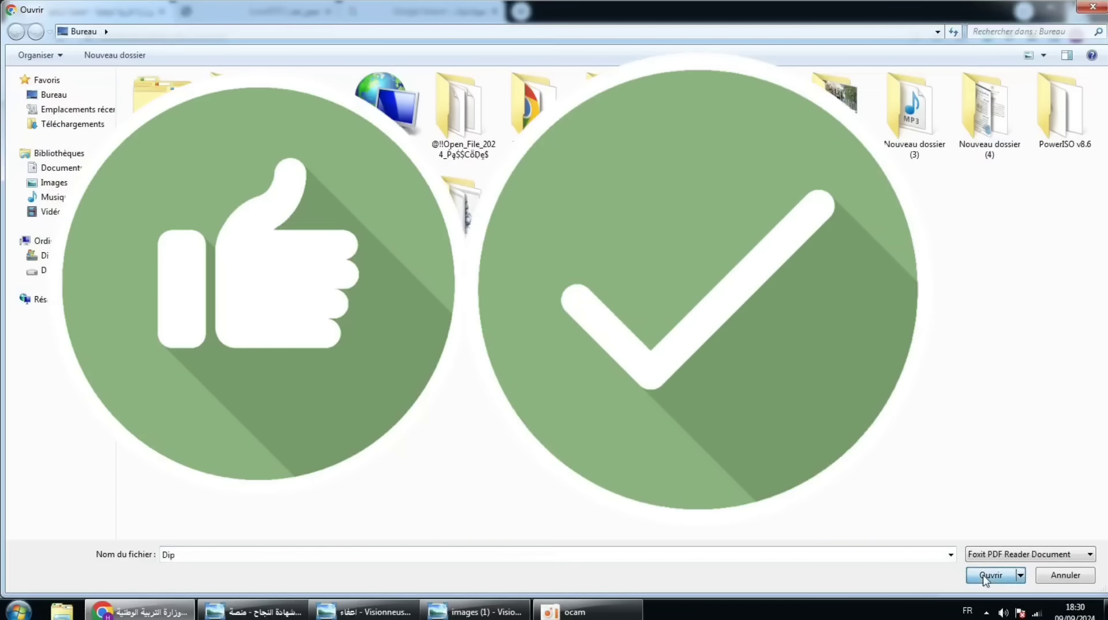
{"action": "left_click", "coordinate": [989, 575]}
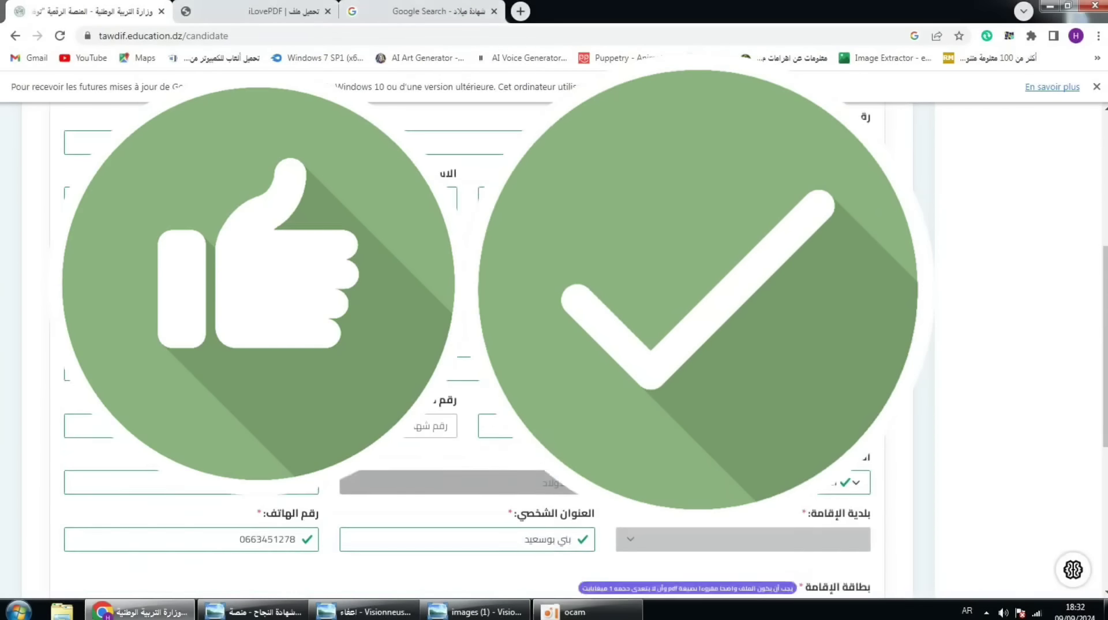
Review the completed civil and family status step and proceed to the diploma step (الشهادة)
{"action": "scroll", "coordinate": [200, 513], "scroll_direction": "up", "scroll_amount": 15}
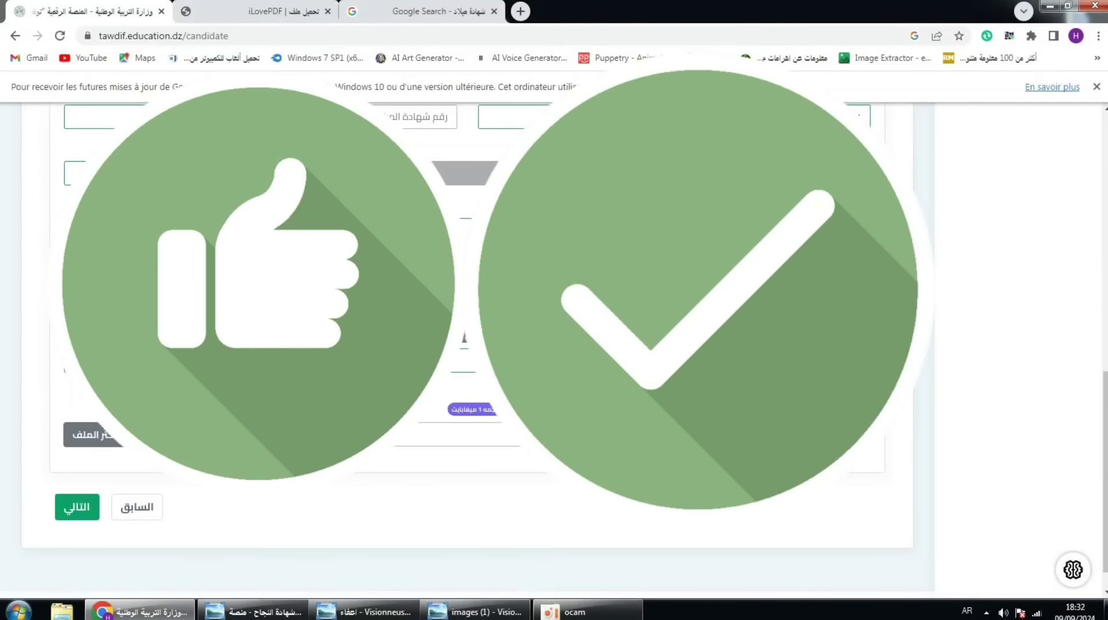
{"action": "scroll", "coordinate": [142, 473], "scroll_direction": "down", "scroll_amount": 15}
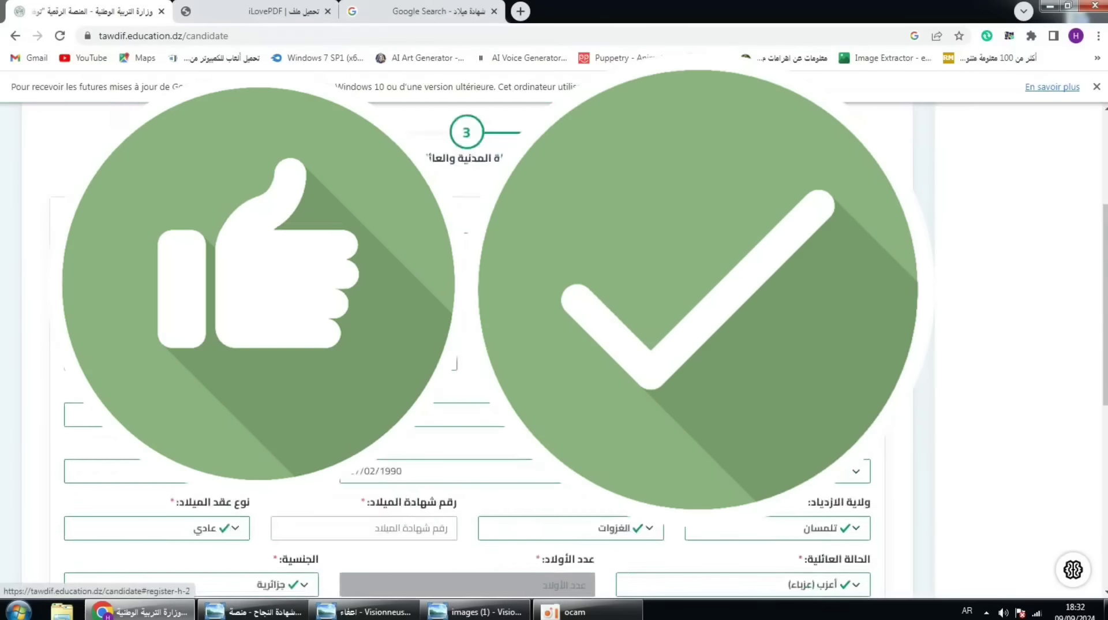
{"action": "left_click", "coordinate": [77, 519]}
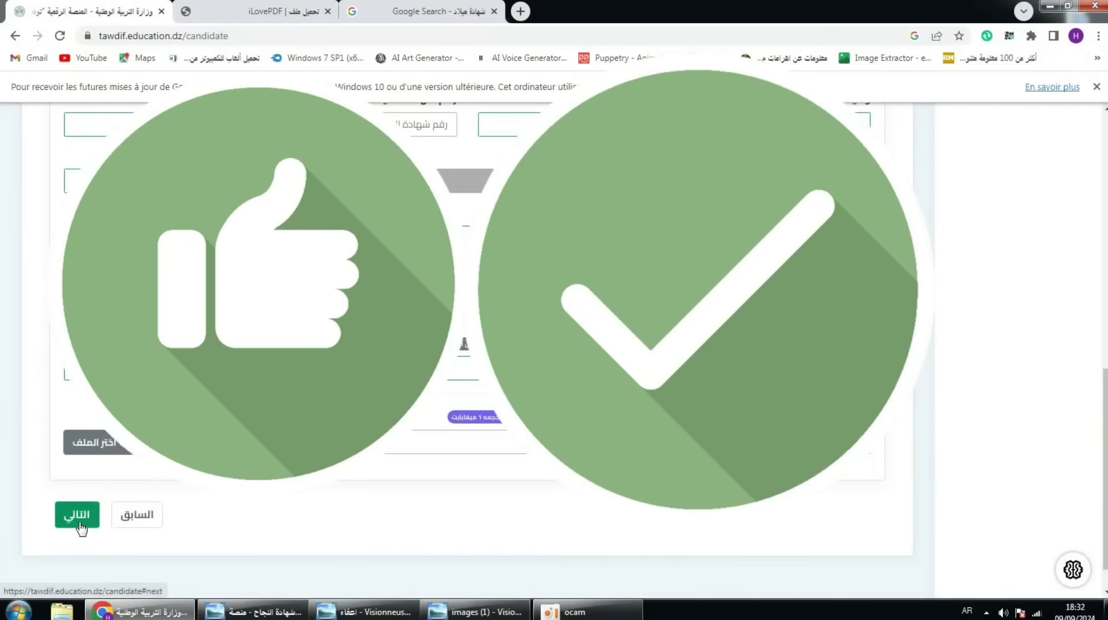
{"action": "scroll", "coordinate": [462, 346], "scroll_direction": "down", "scroll_amount": 10}
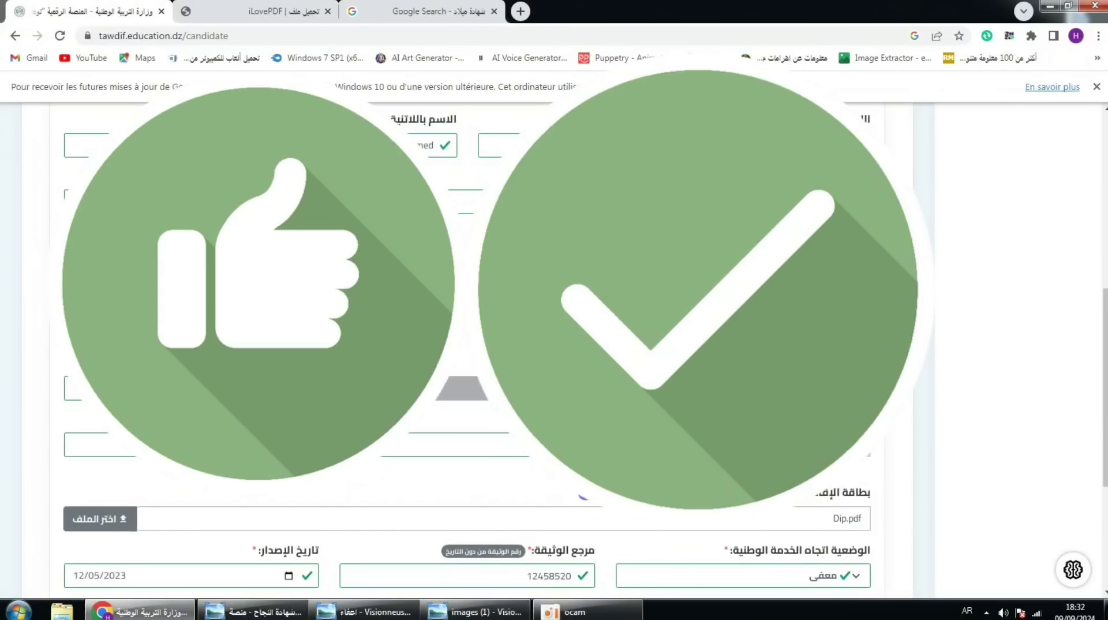
{"action": "scroll", "coordinate": [461, 346], "scroll_direction": "down", "scroll_amount": 1}
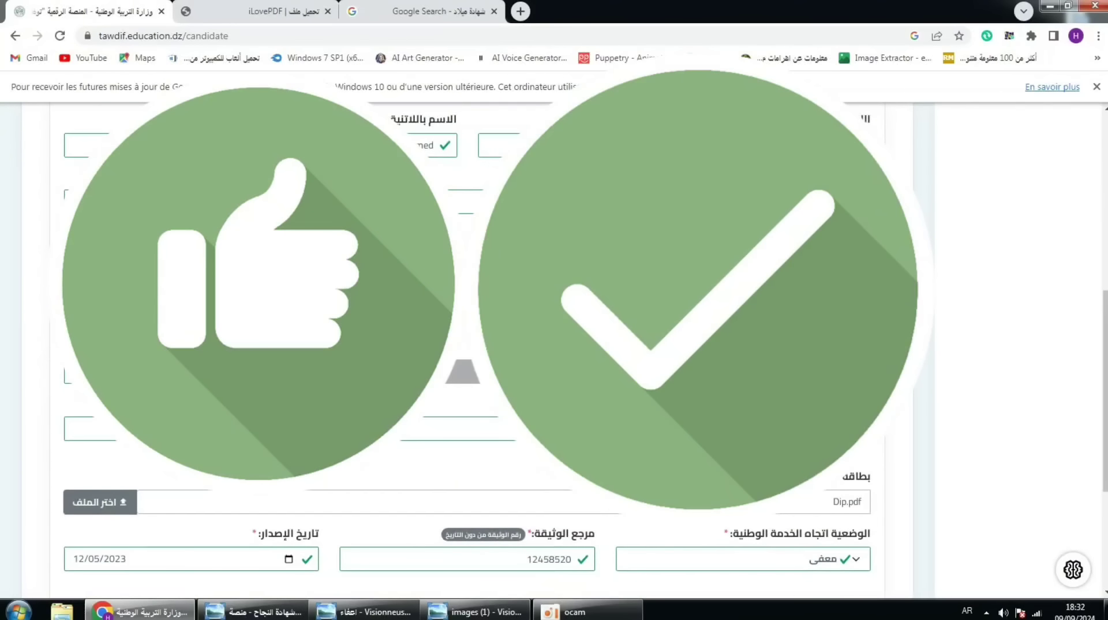
{"action": "scroll", "coordinate": [462, 346], "scroll_direction": "down", "scroll_amount": 3}
{"action": "left_click", "coordinate": [73, 478]}
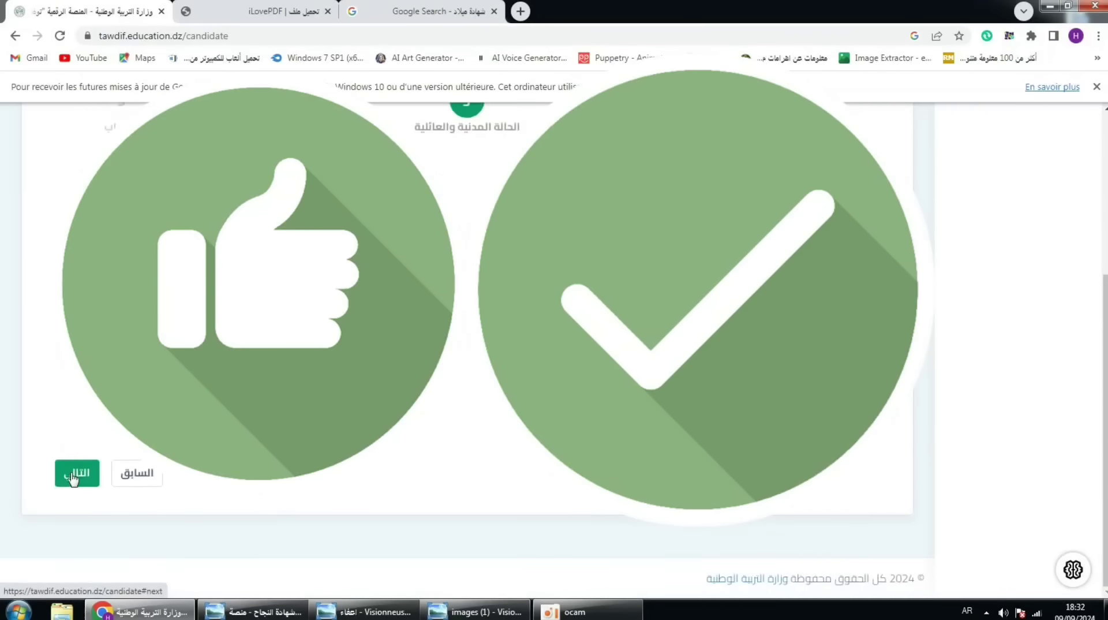
{"action": "scroll", "coordinate": [260, 346], "scroll_direction": "down", "scroll_amount": 10}
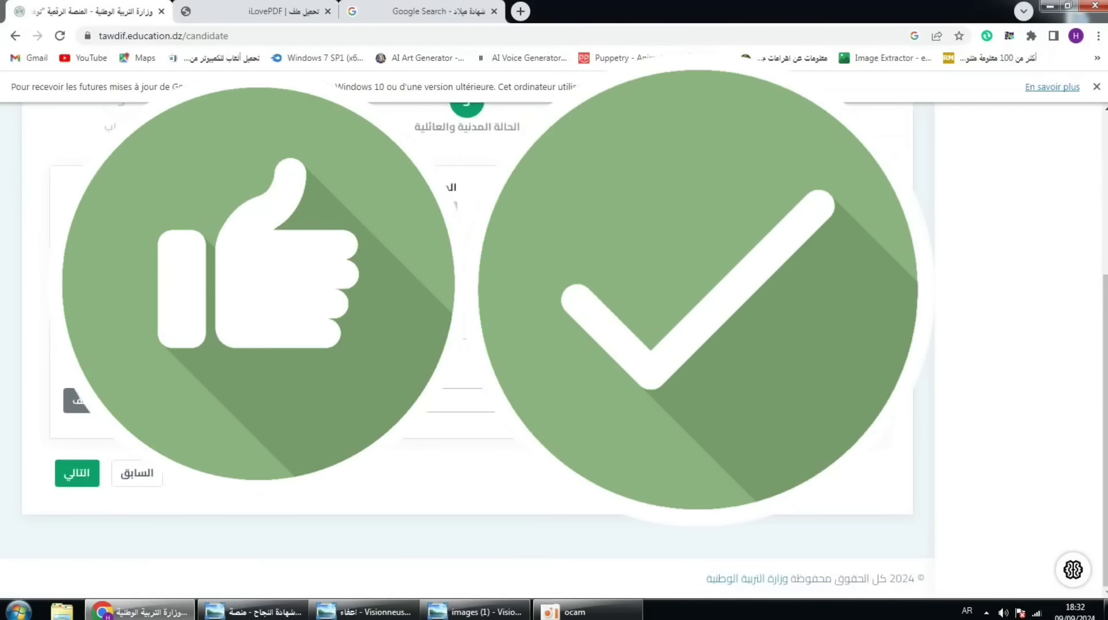
{"action": "scroll", "coordinate": [737, 362], "scroll_direction": "up", "scroll_amount": 3}
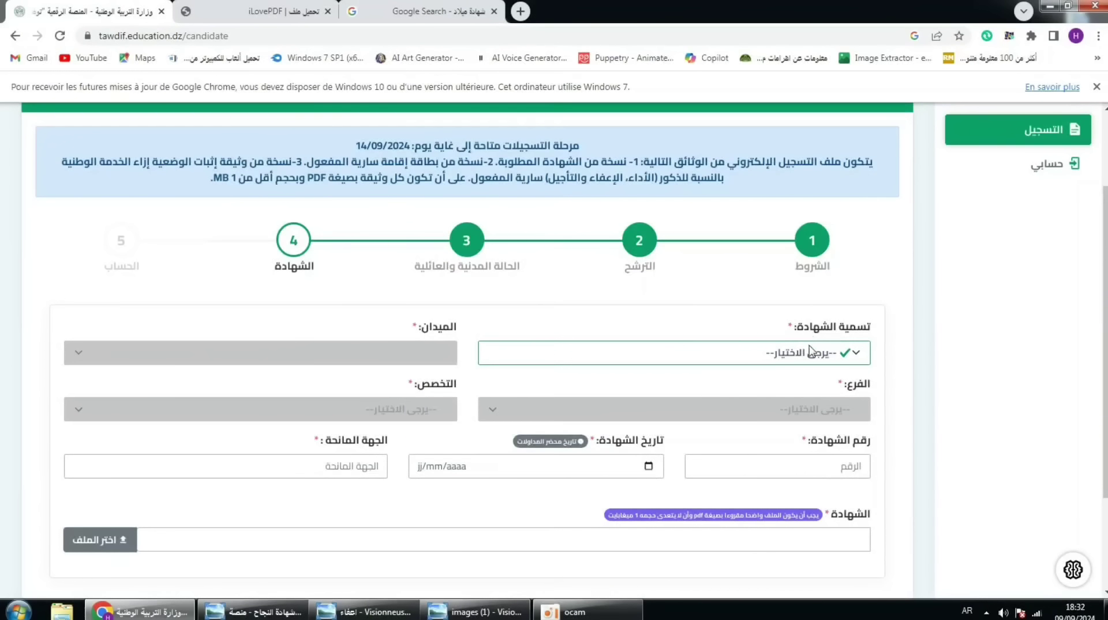
Set the diploma name (تسمية الشهادة) to ليسانس
{"action": "left_click", "coordinate": [854, 353]}
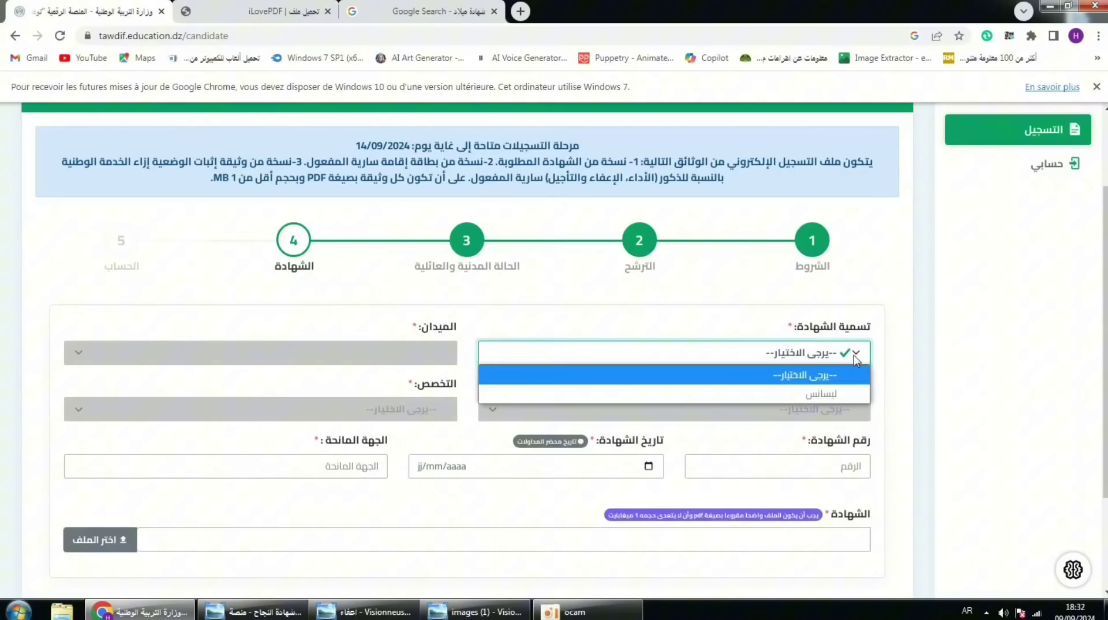
{"action": "left_click", "coordinate": [806, 394]}
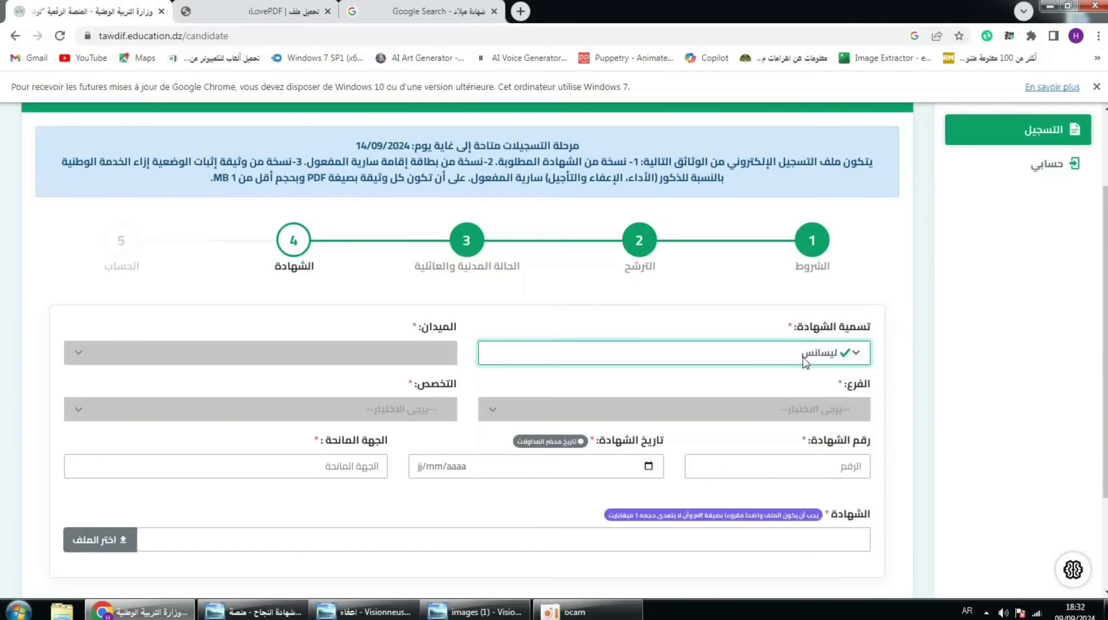
{"action": "scroll", "coordinate": [1092, 364], "scroll_direction": "down", "scroll_amount": 1}
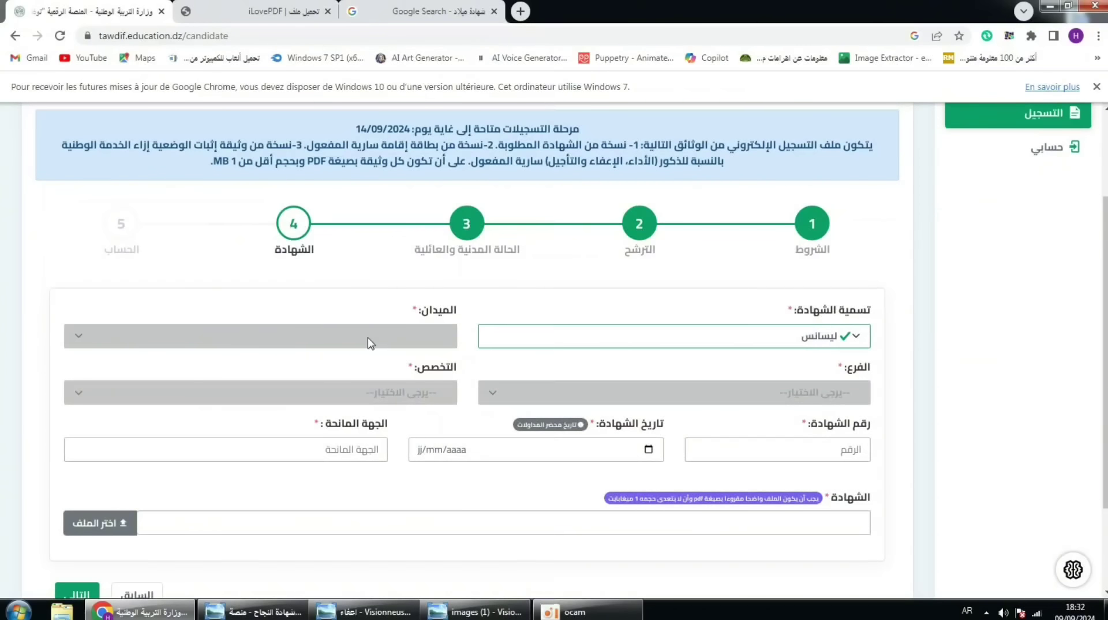
{"action": "left_click", "coordinate": [630, 344]}
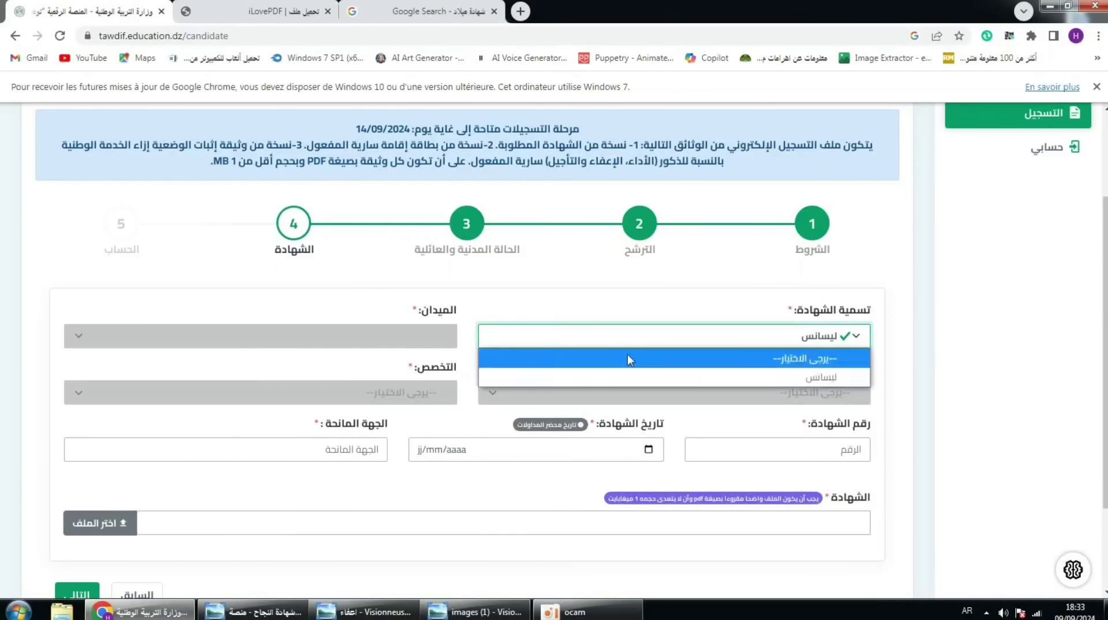
{"action": "left_click", "coordinate": [629, 375]}
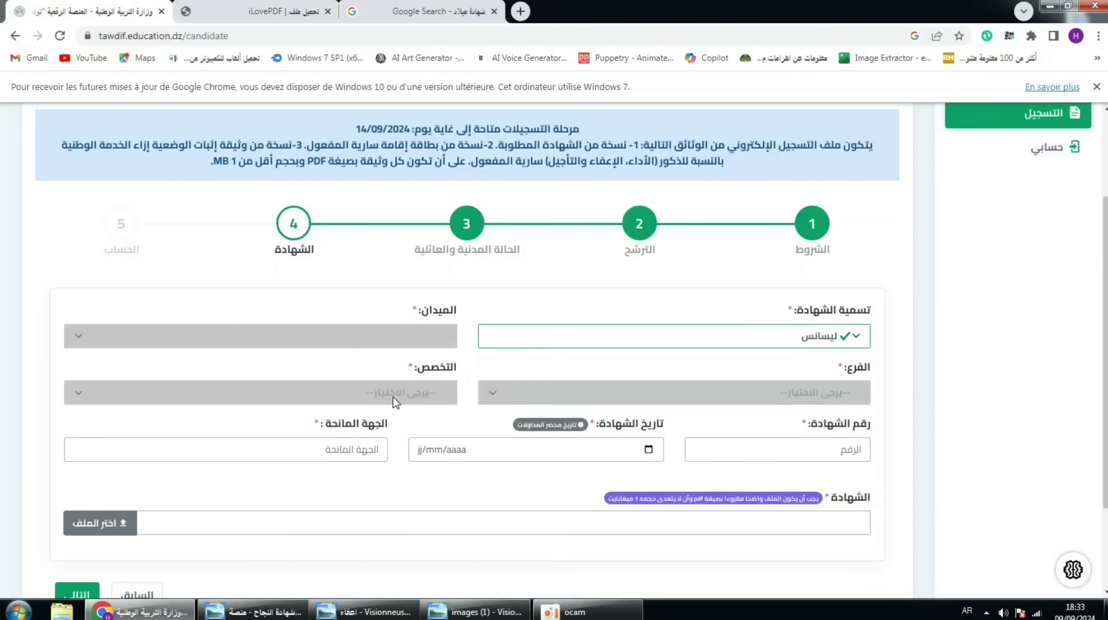
Examine the provisional certificate image and the diploma date reminder against the form's diploma number, date and issuing body fields
{"action": "scroll", "coordinate": [675, 388], "scroll_direction": "down", "scroll_amount": 1}
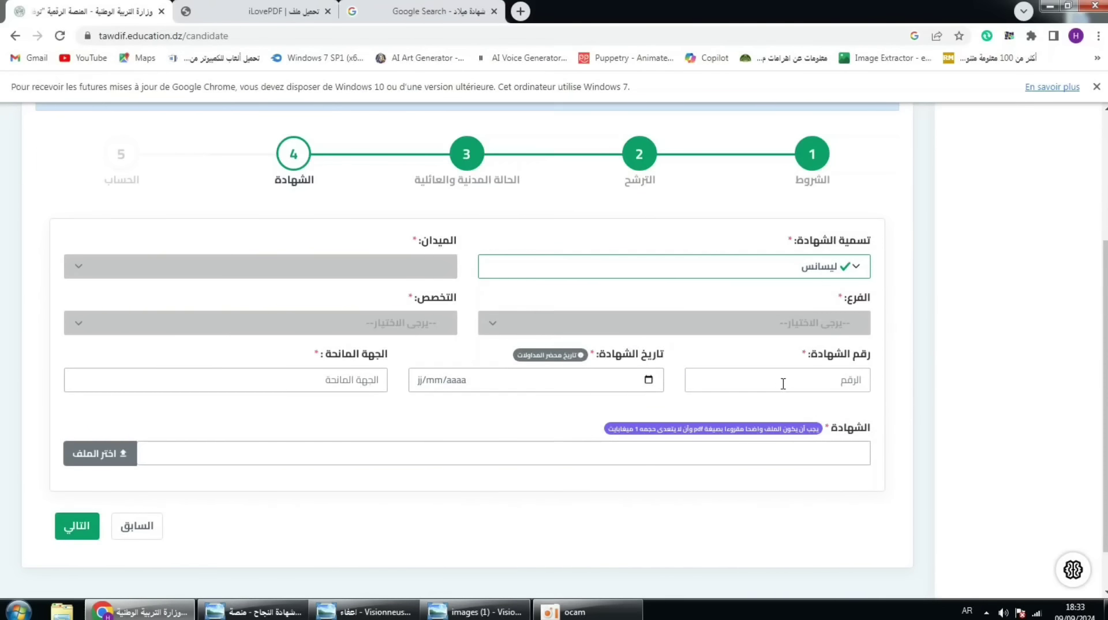
{"action": "left_click", "coordinate": [472, 612]}
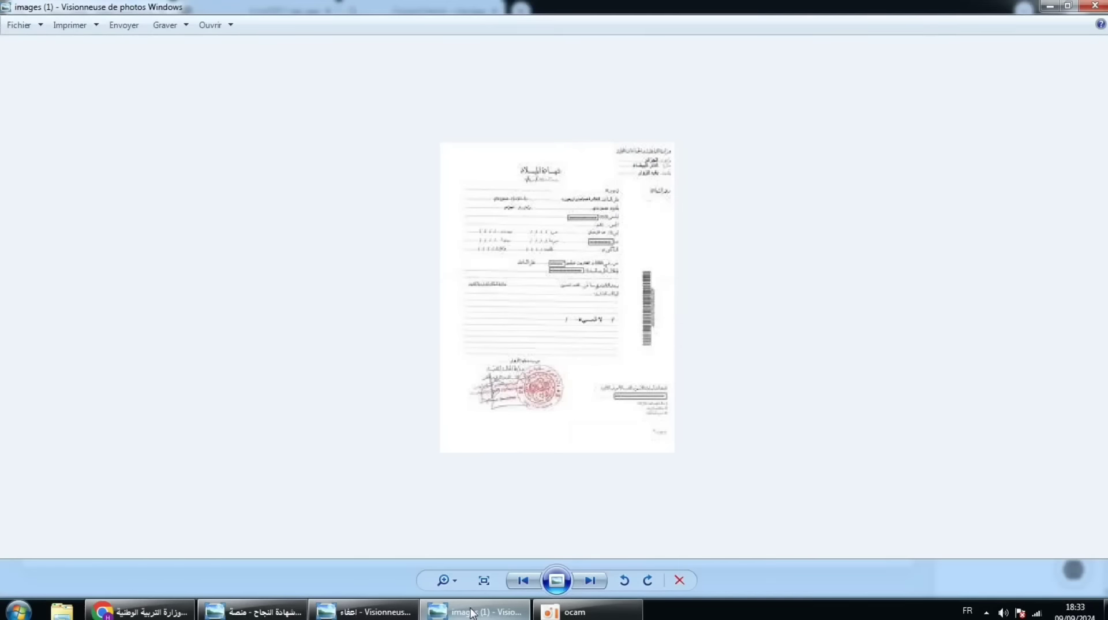
{"action": "left_click", "coordinate": [472, 611]}
{"action": "left_click", "coordinate": [364, 611]}
{"action": "left_click", "coordinate": [363, 611]}
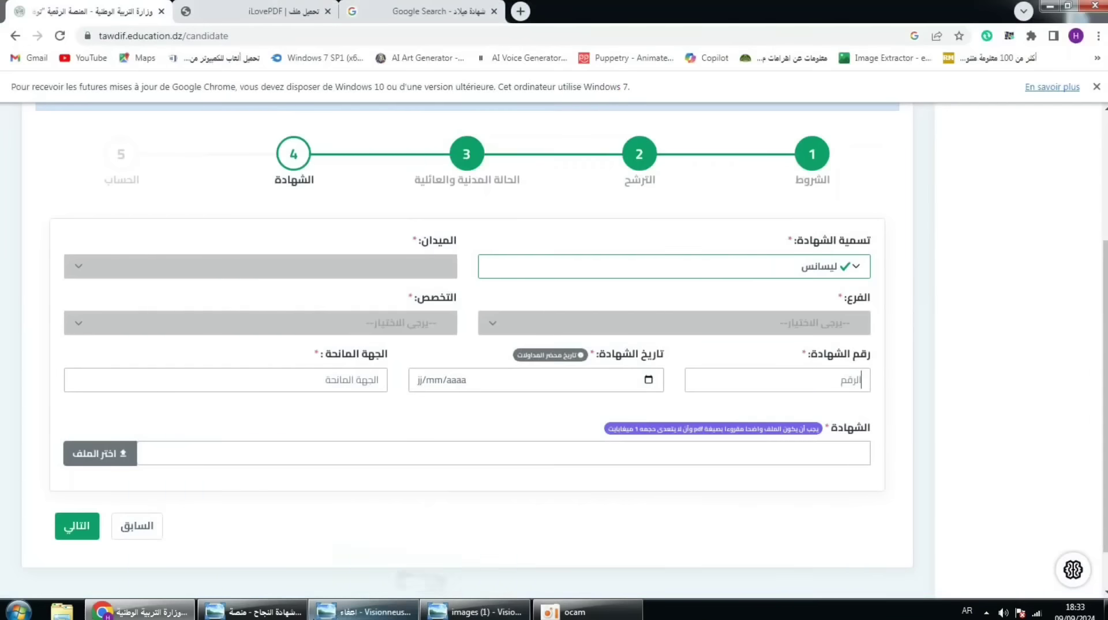
{"action": "left_click", "coordinate": [281, 614]}
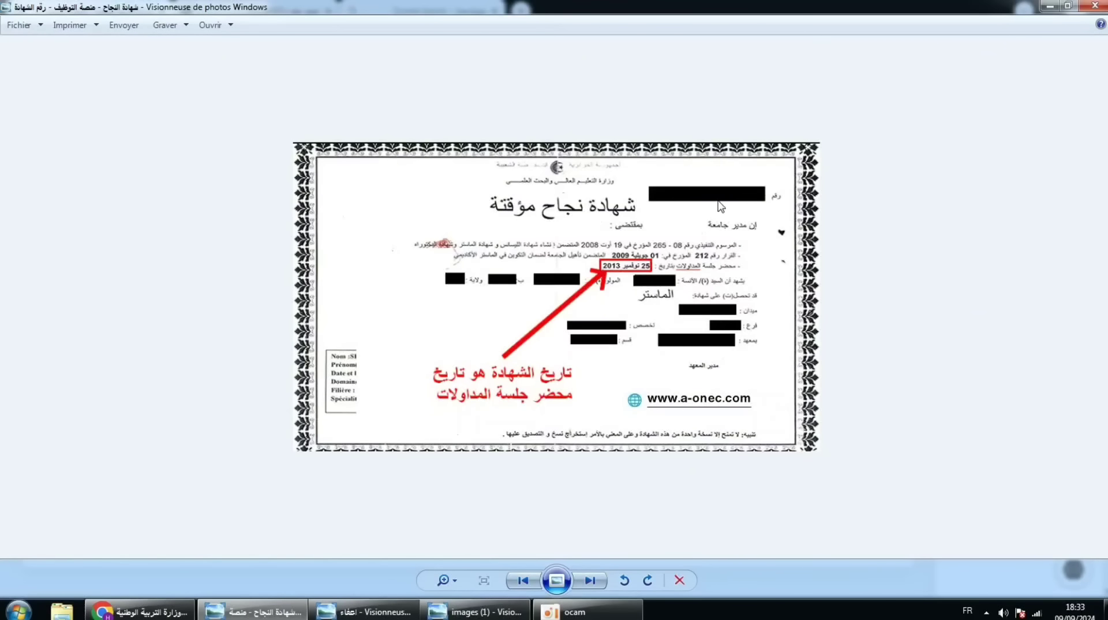
{"action": "left_click", "coordinate": [279, 598]}
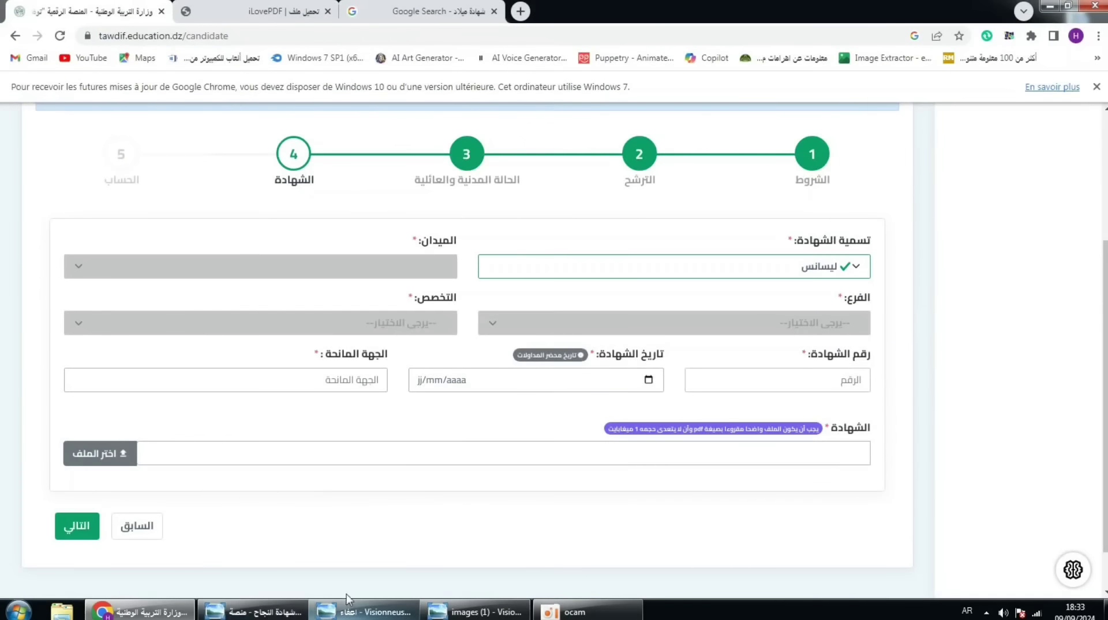
{"action": "left_click", "coordinate": [546, 381]}
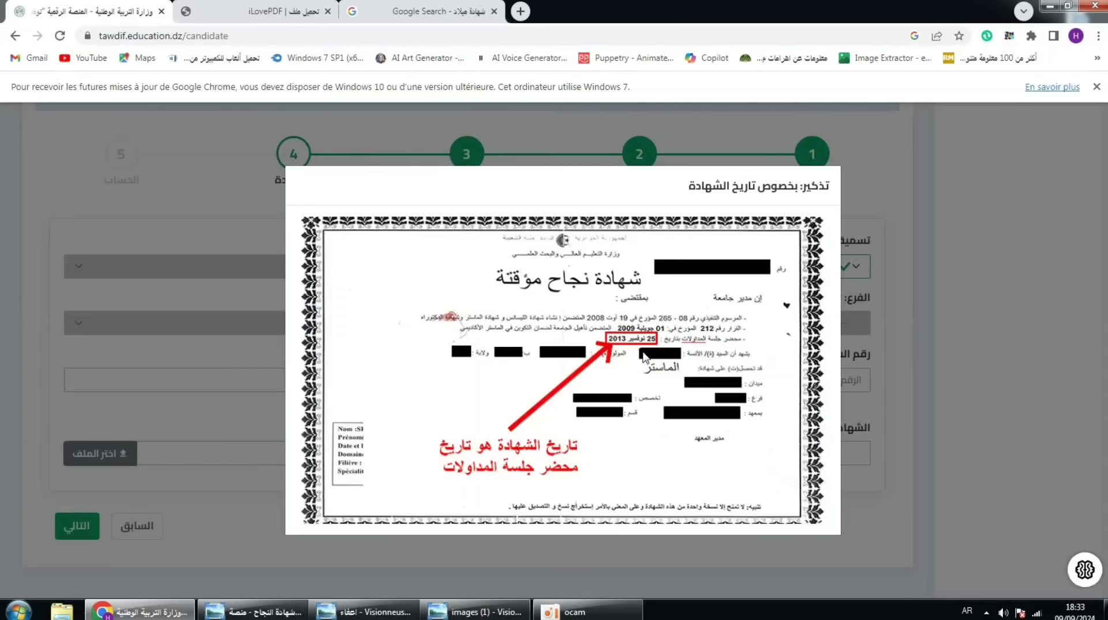
{"action": "left_click", "coordinate": [866, 484]}
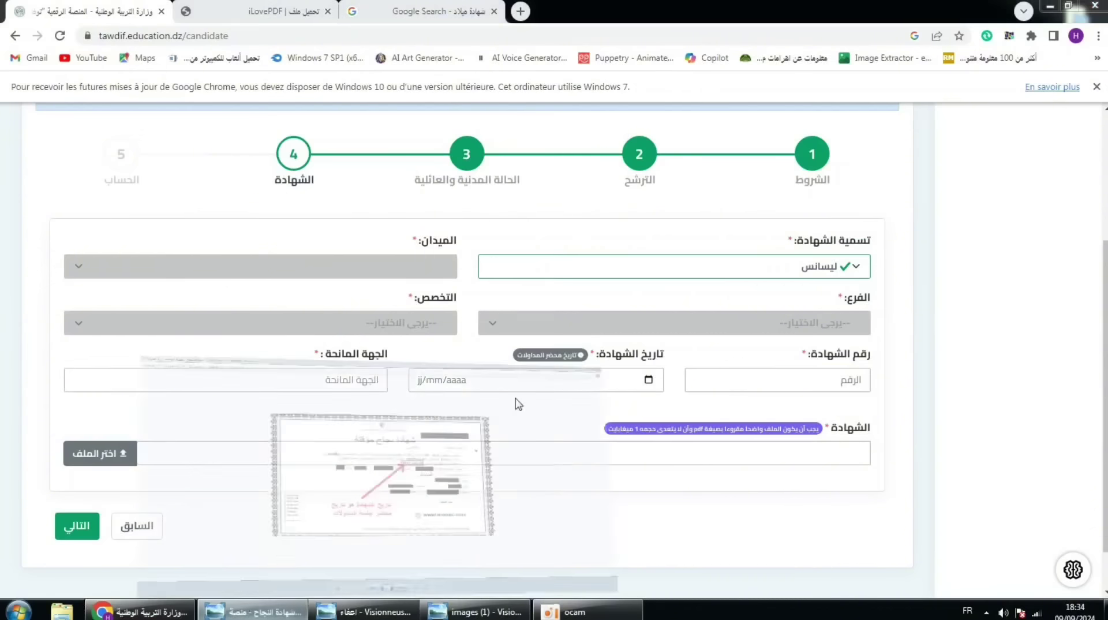
{"action": "left_click", "coordinate": [254, 610]}
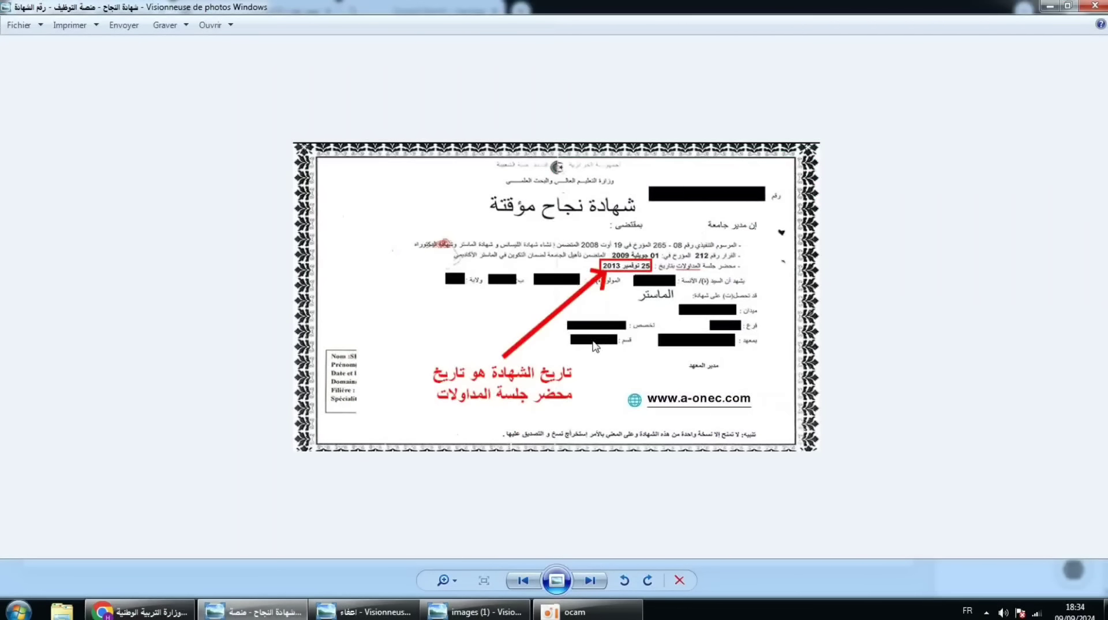
{"action": "left_click", "coordinate": [282, 603]}
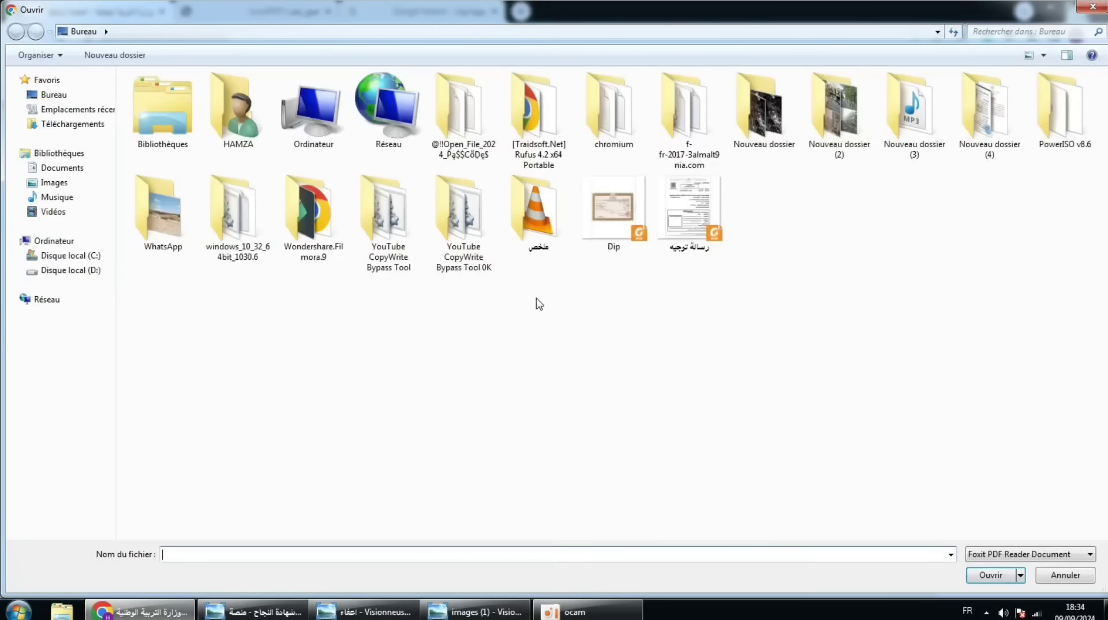
Attach the Dip PDF from the desktop as the diploma document (الشهادة)
{"action": "left_click", "coordinate": [613, 214]}
{"action": "left_click", "coordinate": [989, 575]}
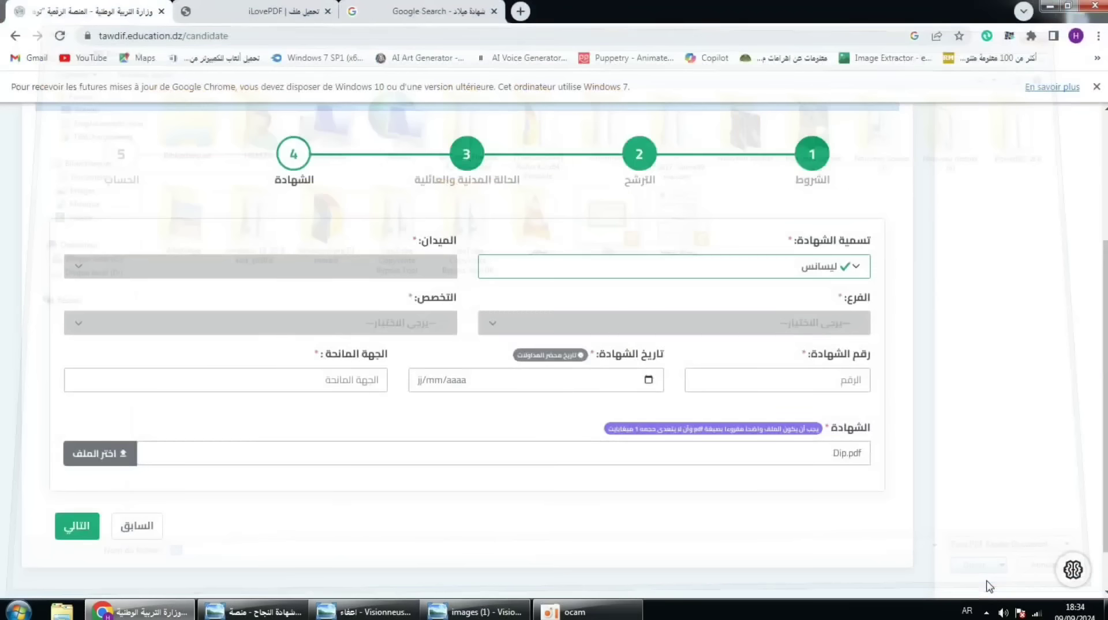
{"action": "left_click", "coordinate": [583, 611]}
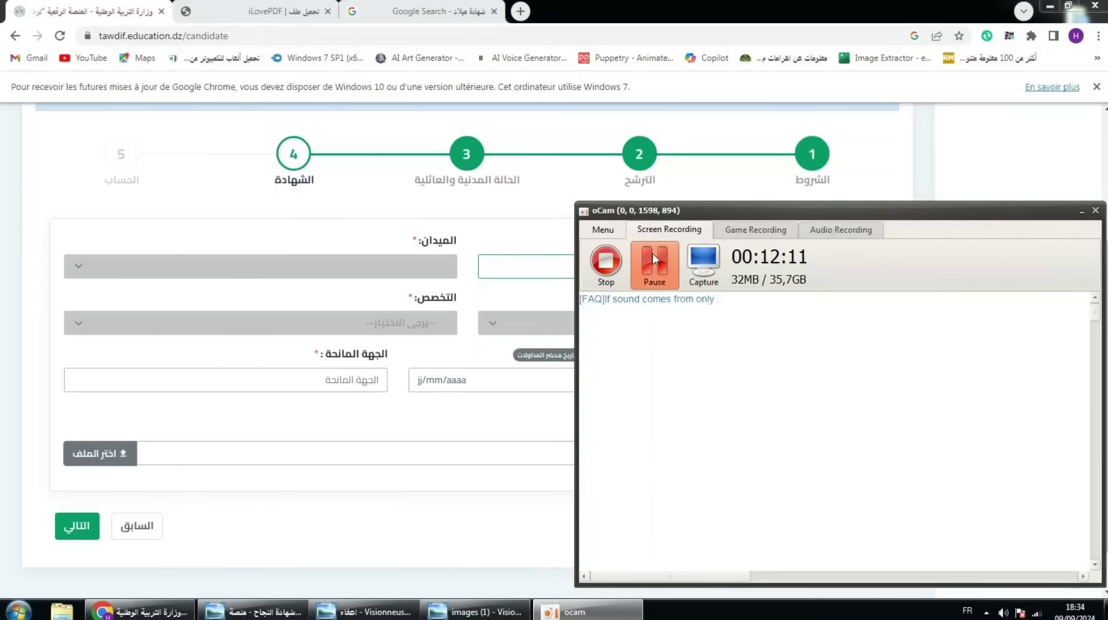
{"action": "left_click", "coordinate": [652, 253]}
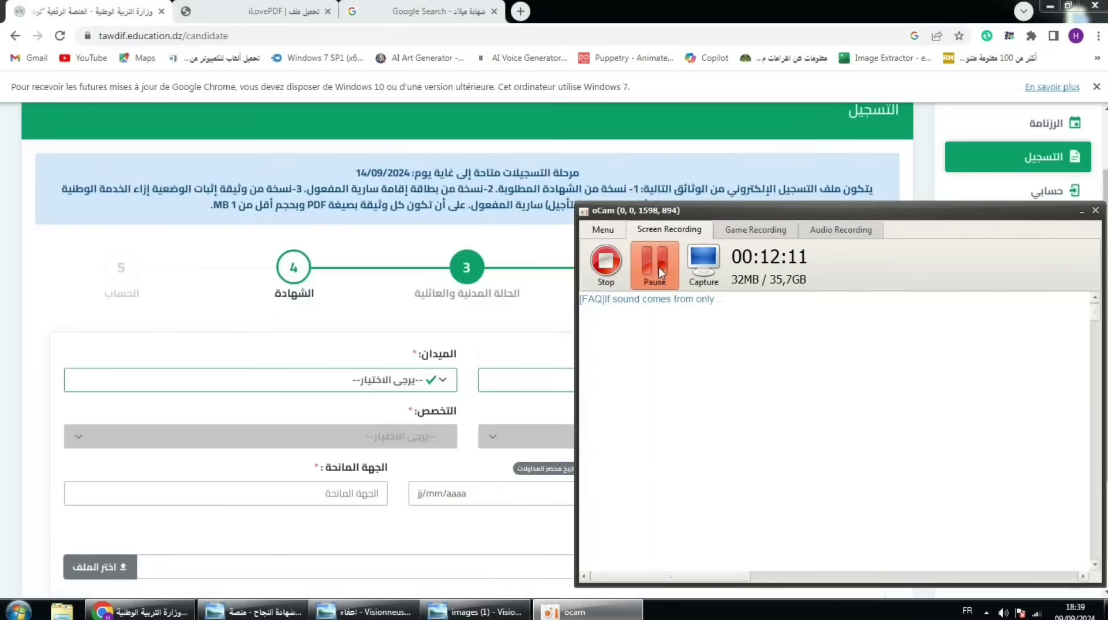
{"action": "left_click", "coordinate": [138, 611]}
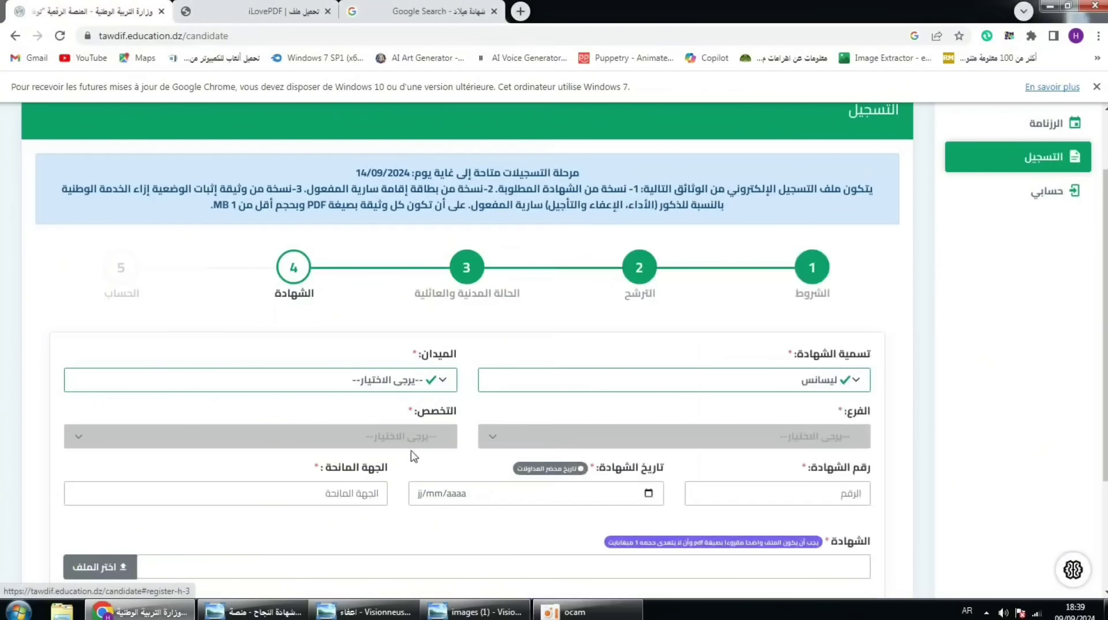
Keep the diploma name as ليسانس and set the field of study (الميدان) to العلوم الطبيعية
{"action": "left_click", "coordinate": [739, 392]}
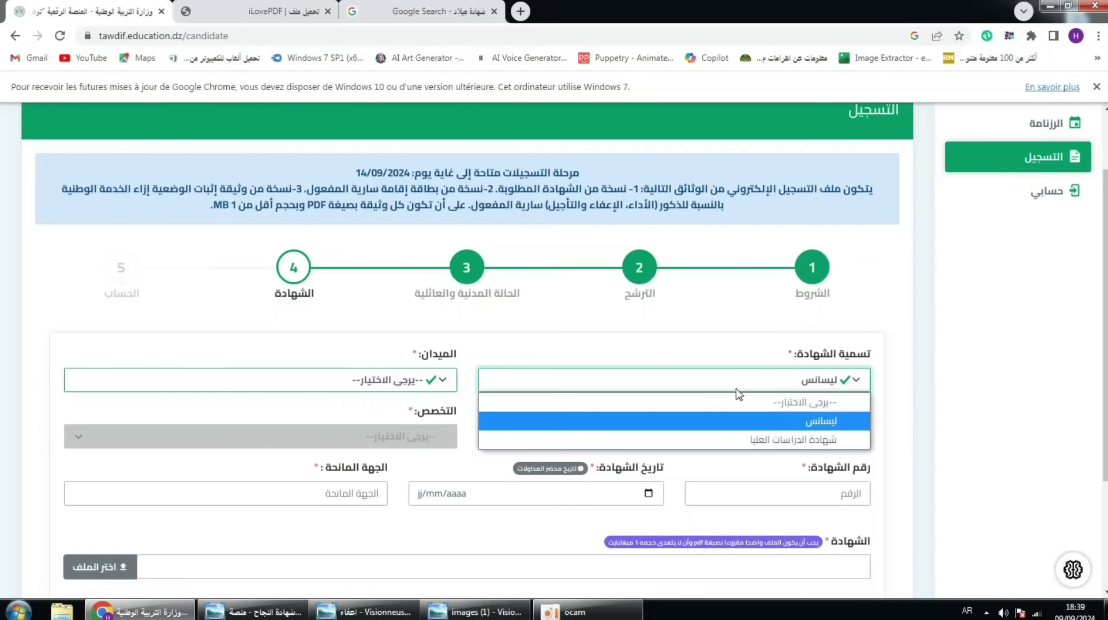
{"action": "left_click", "coordinate": [423, 381]}
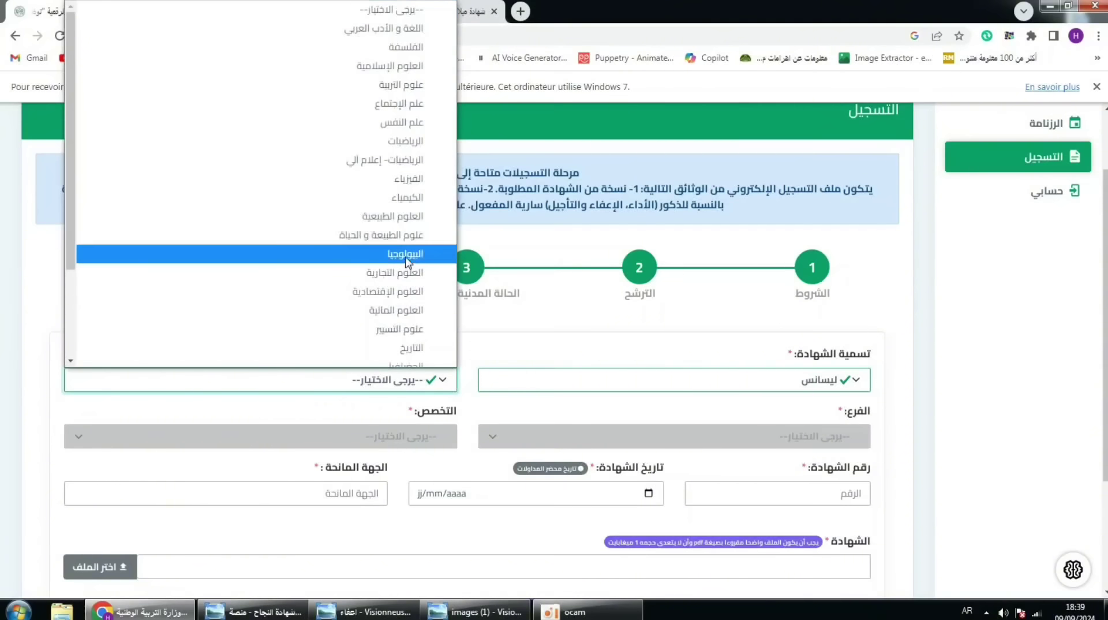
{"action": "left_click", "coordinate": [401, 217]}
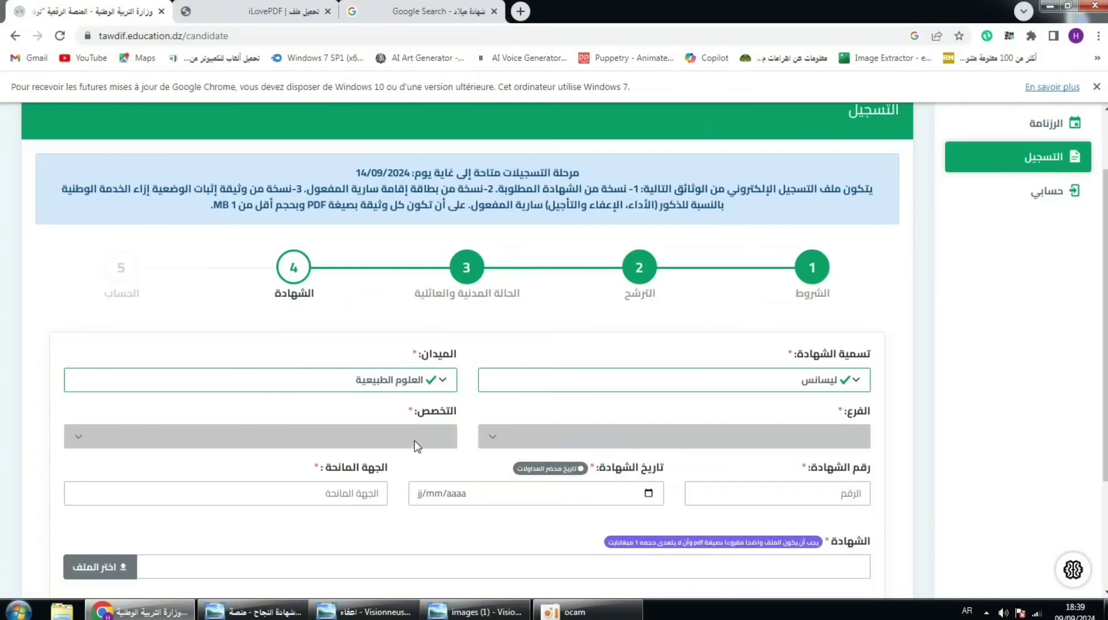
Proceed to the account step (الحساب) and go through its username and password fields
{"action": "scroll", "coordinate": [721, 482], "scroll_direction": "down", "scroll_amount": 1}
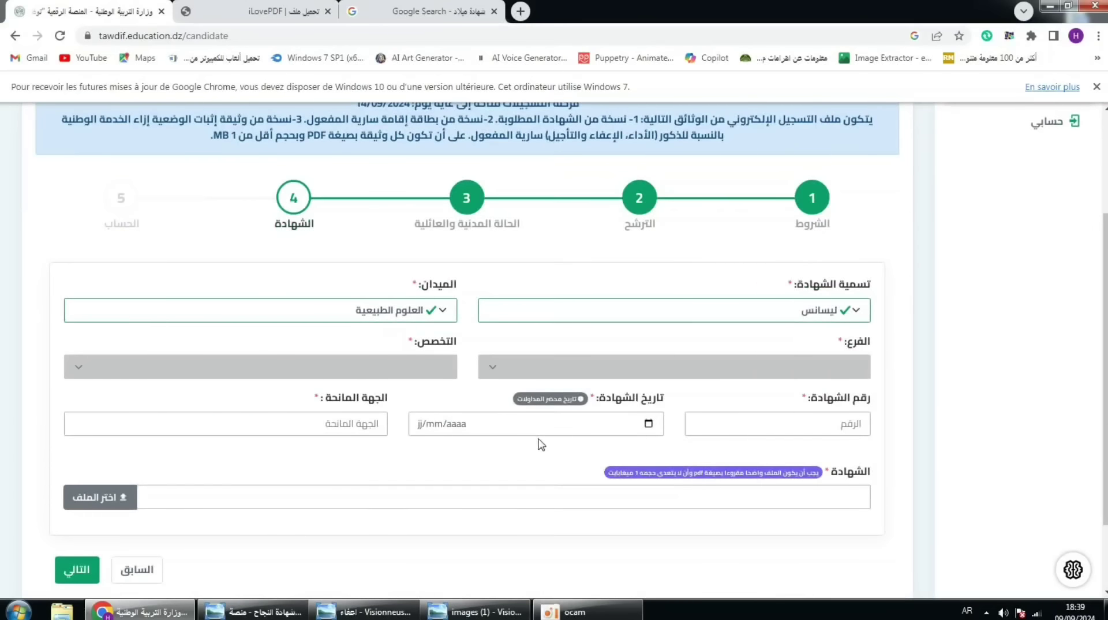
{"action": "left_click", "coordinate": [153, 235]}
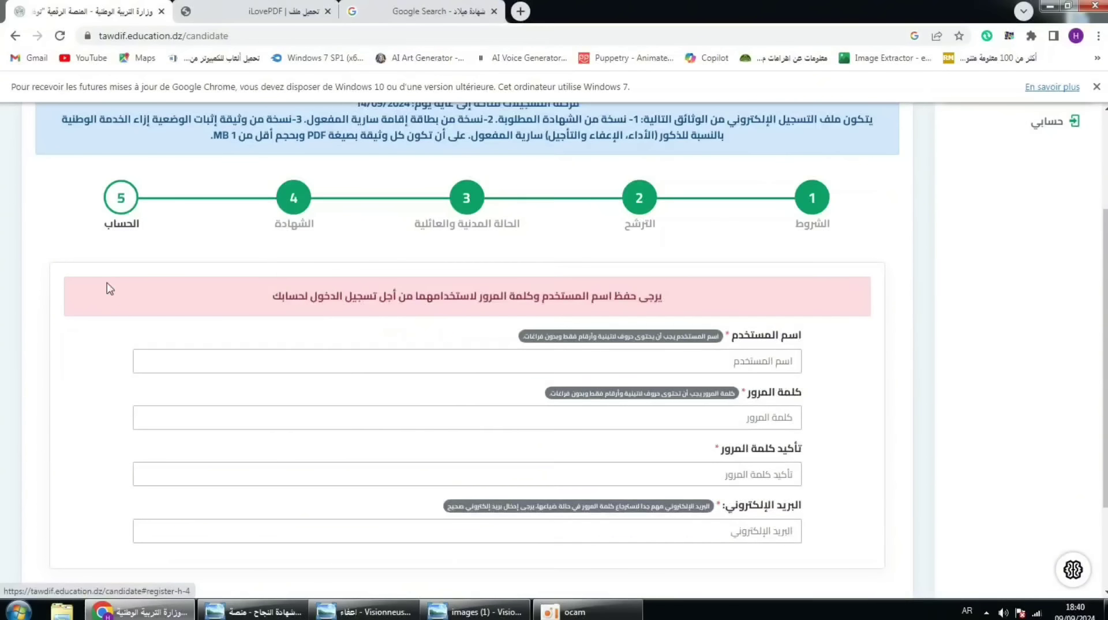
{"action": "scroll", "coordinate": [396, 255], "scroll_direction": "down", "scroll_amount": 1}
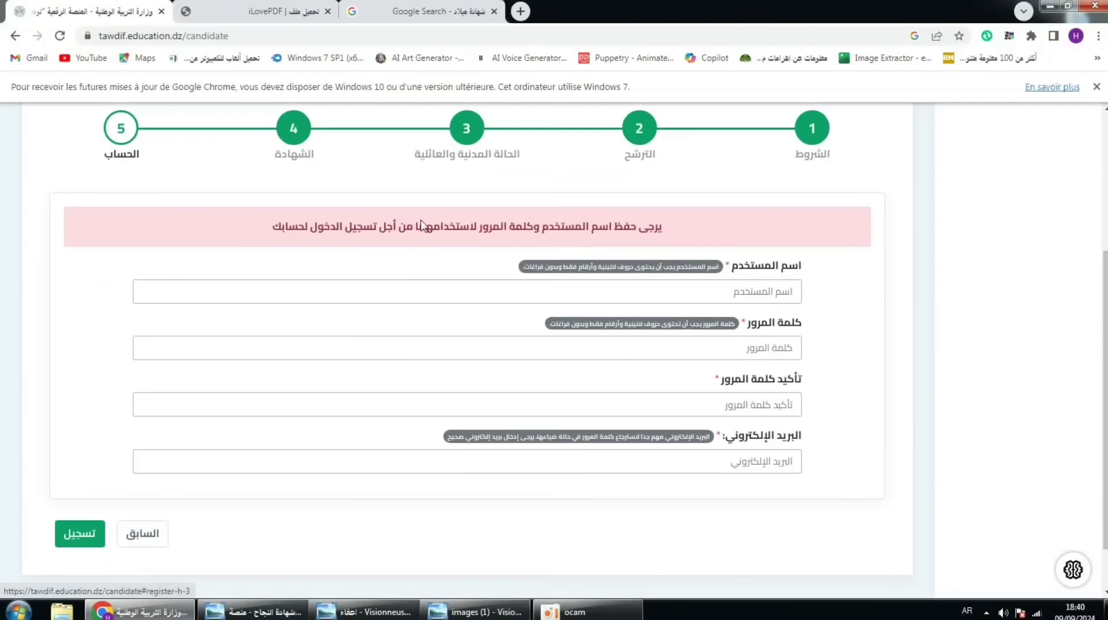
{"action": "left_click", "coordinate": [771, 293]}
{"action": "left_click", "coordinate": [786, 349]}
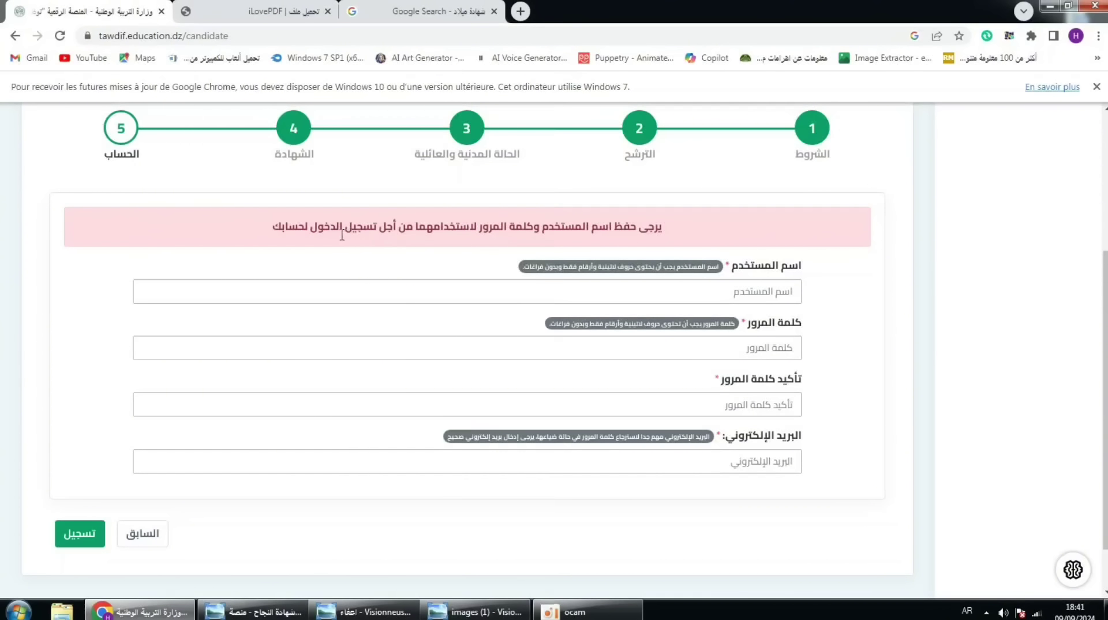
Review the registration deadline in the notice above the form and return to the account fields
{"action": "scroll", "coordinate": [324, 335], "scroll_direction": "up", "scroll_amount": 3}
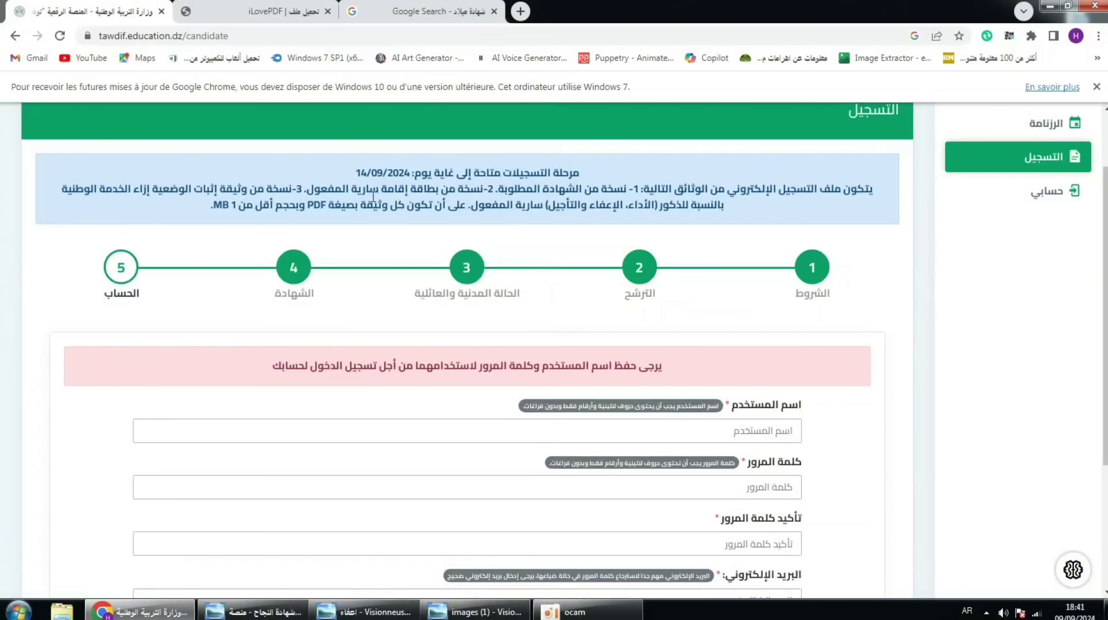
{"action": "left_click_drag", "start_coordinate": [353, 174], "coordinate": [583, 173]}
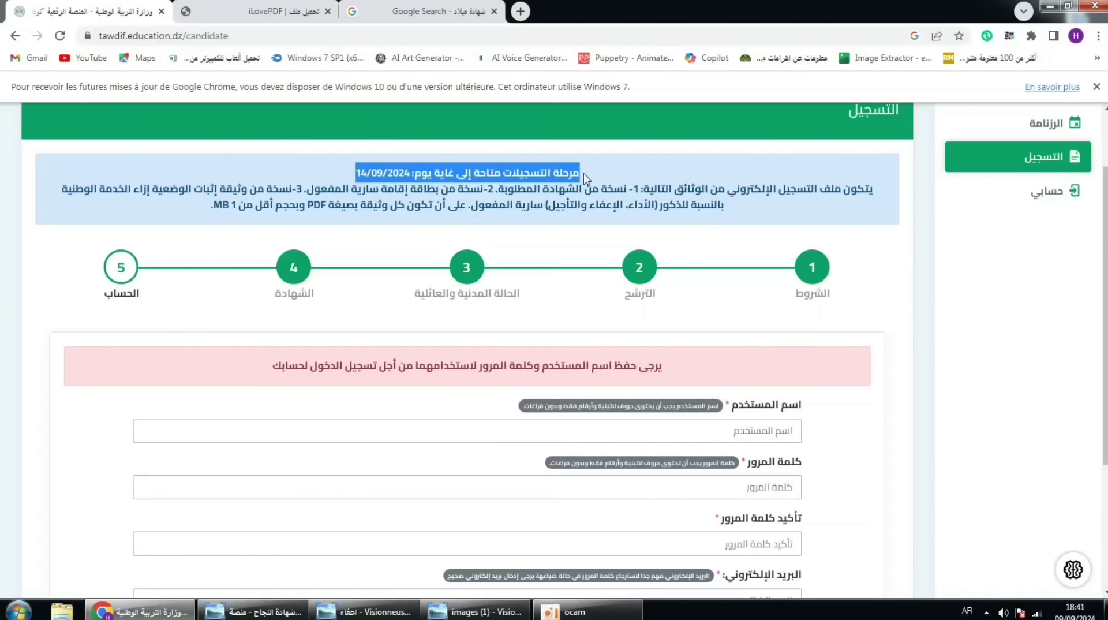
{"action": "scroll", "coordinate": [309, 215], "scroll_direction": "down", "scroll_amount": 3}
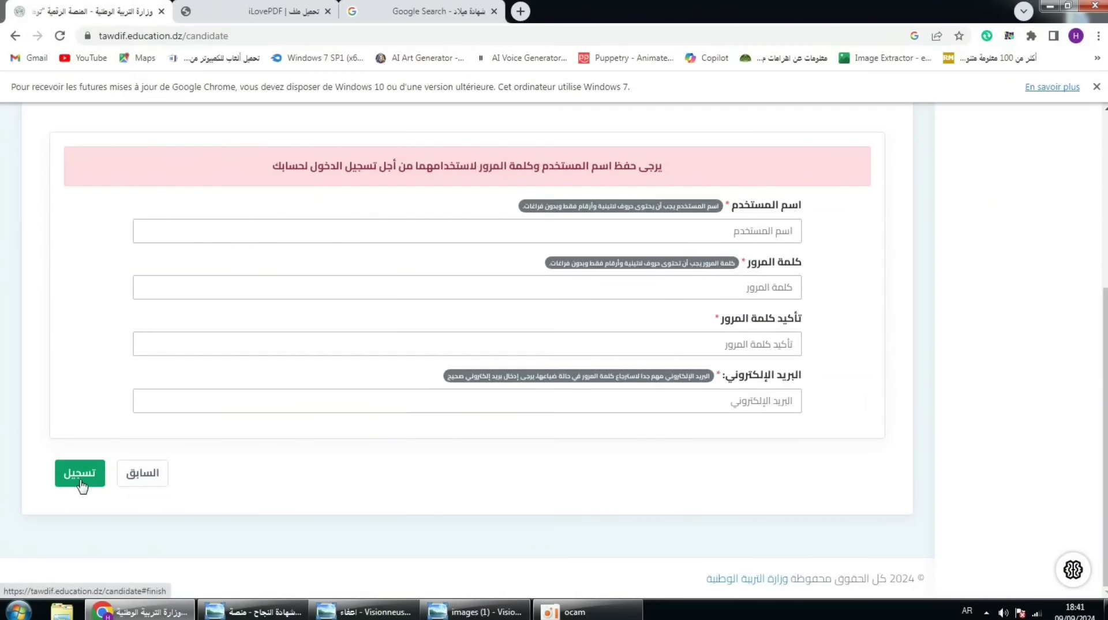
{"action": "left_click", "coordinate": [587, 612]}
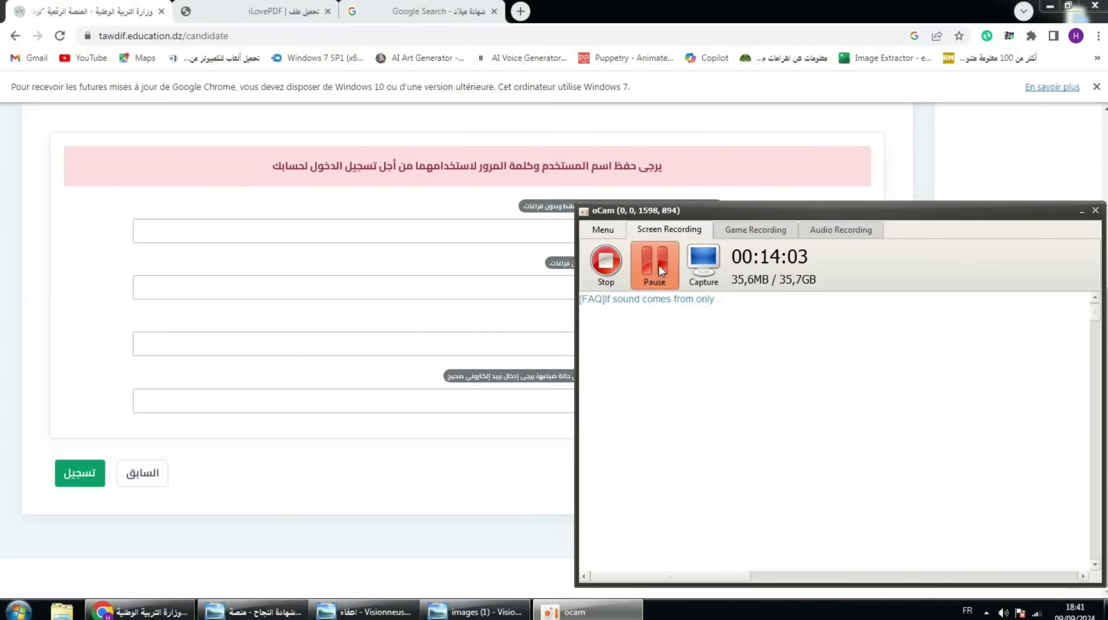
{"action": "left_click", "coordinate": [81, 371]}
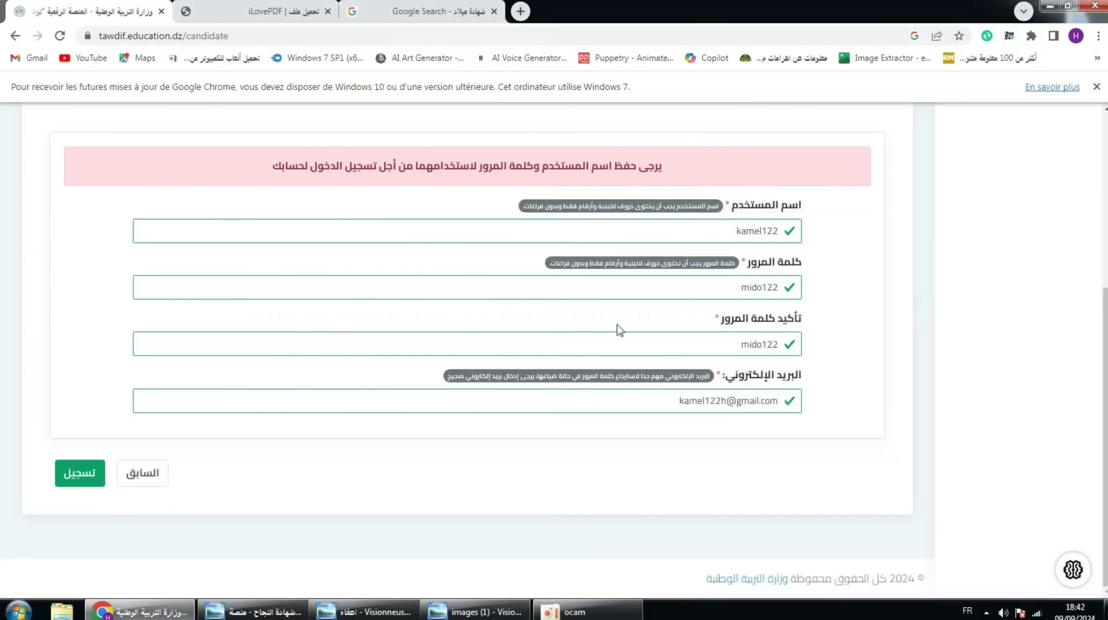
{"action": "left_click", "coordinate": [600, 610]}
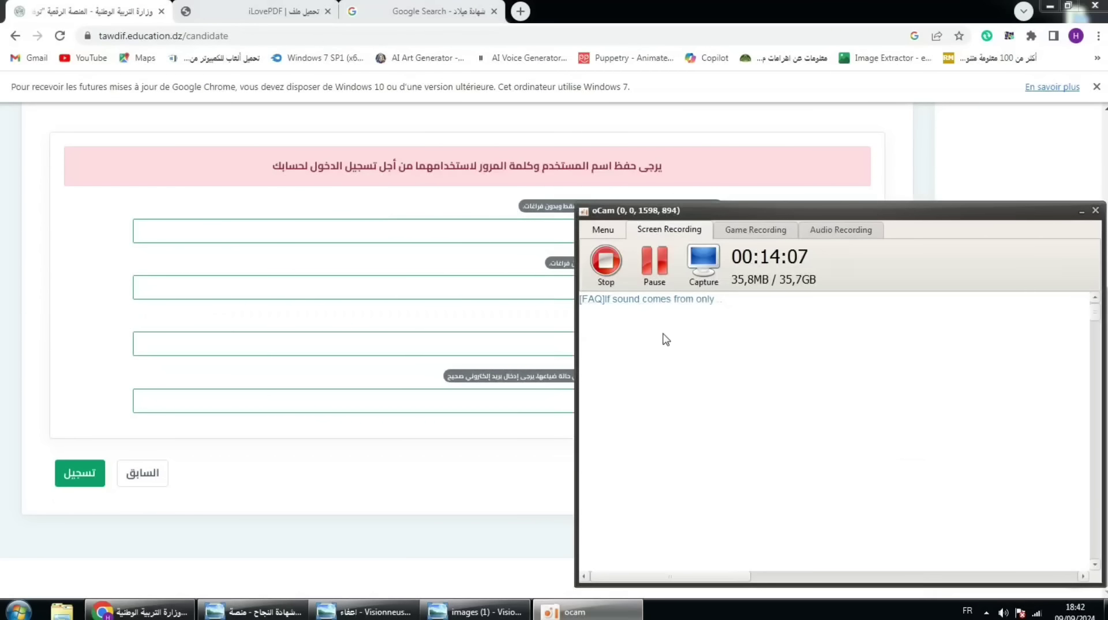
Submit the registration form (تسجيل) and confirm the creation of the account (متابعة)
{"action": "left_click", "coordinate": [83, 476]}
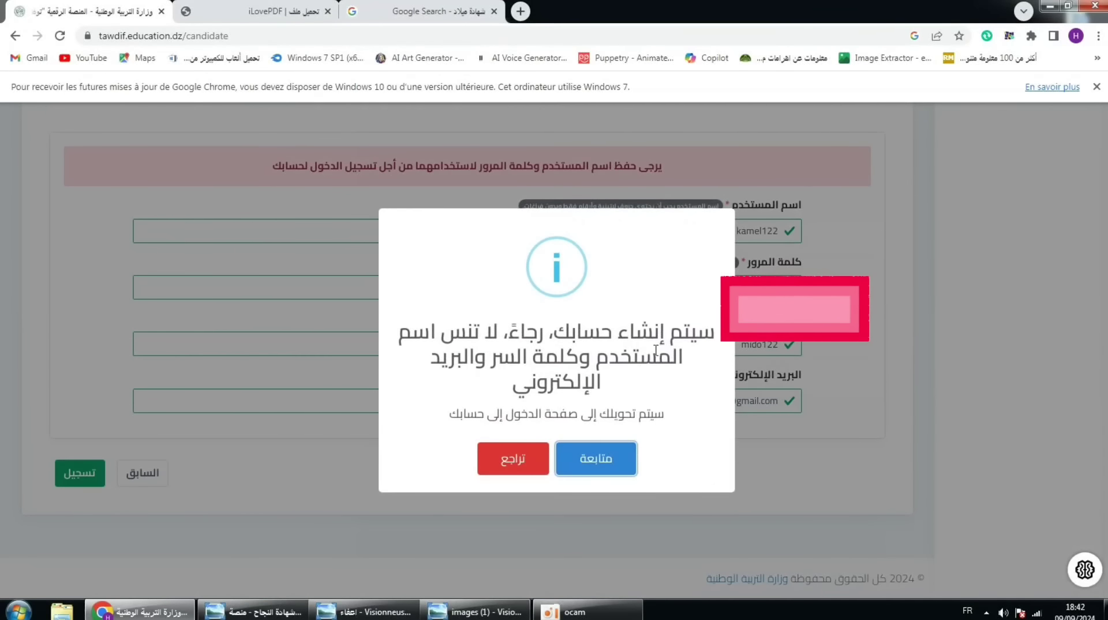
{"action": "left_click", "coordinate": [598, 463]}
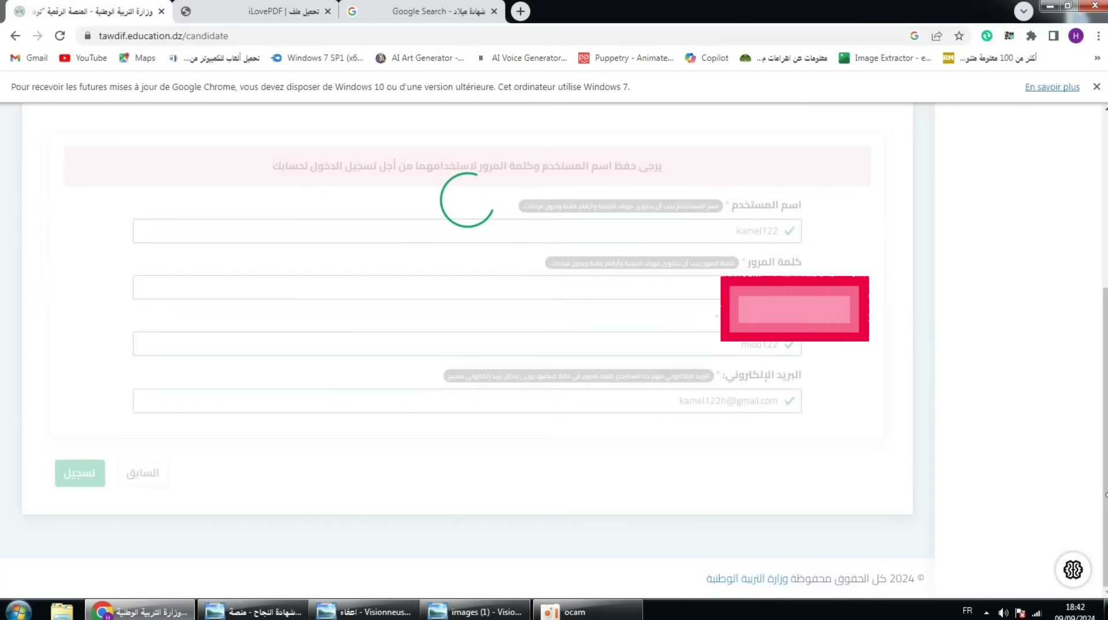
{"action": "scroll", "coordinate": [553, 339], "scroll_direction": "up", "scroll_amount": 1}
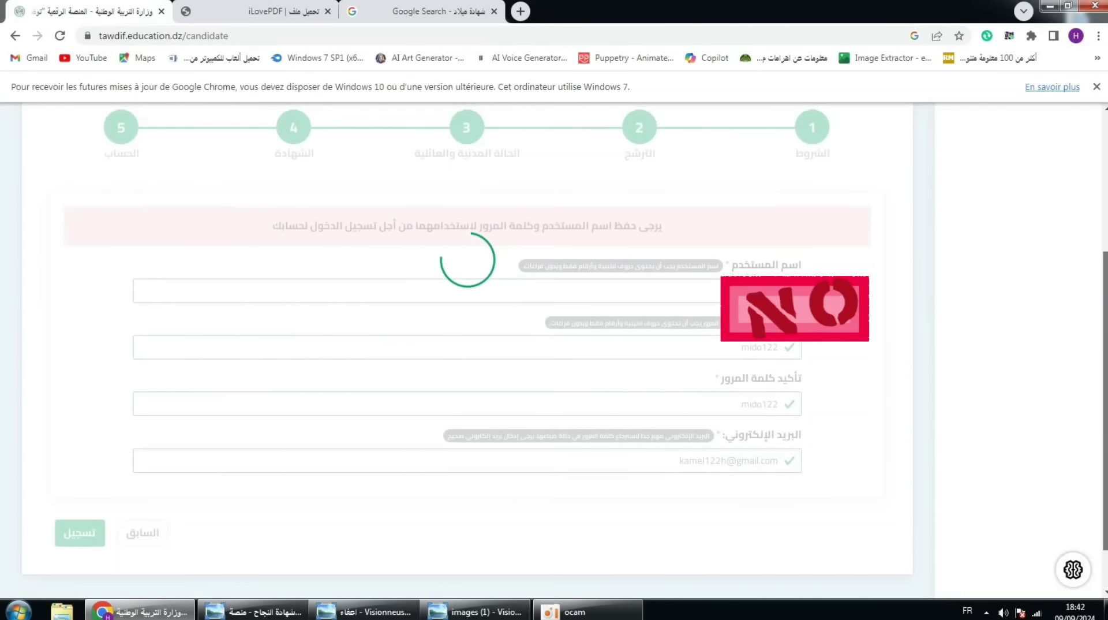
{"action": "scroll", "coordinate": [553, 340], "scroll_direction": "up", "scroll_amount": 1}
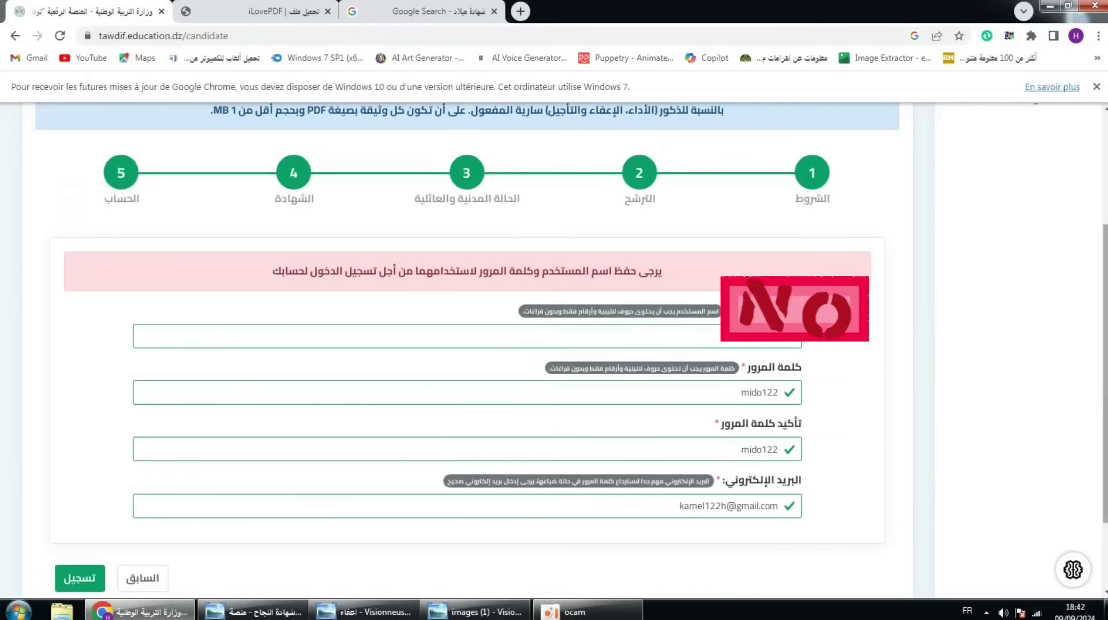
{"action": "left_click", "coordinate": [611, 611]}
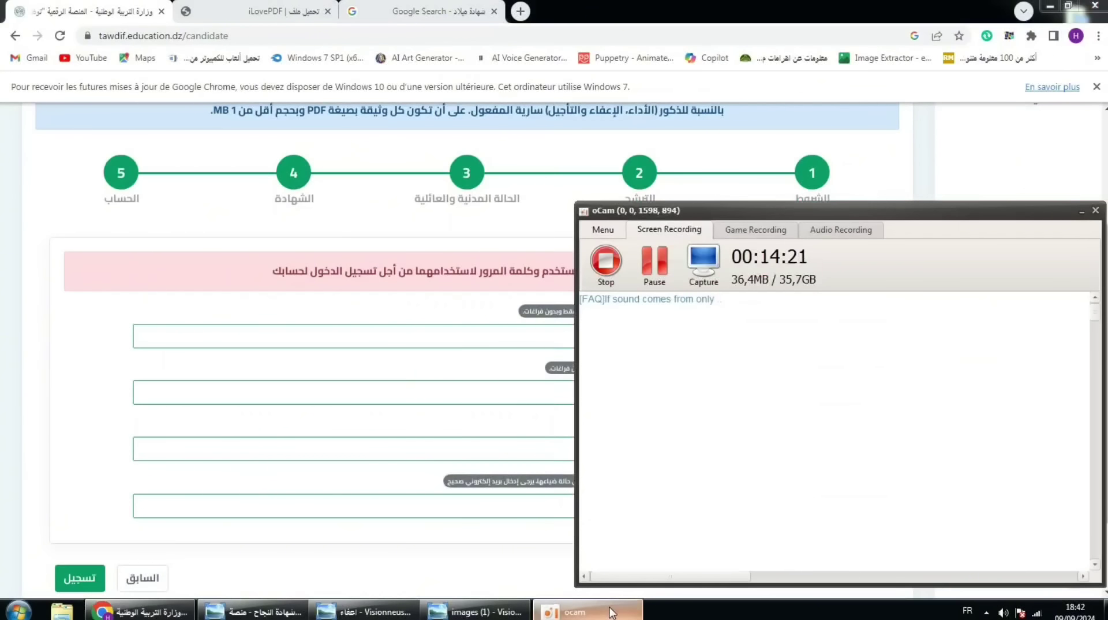
{"action": "left_click", "coordinate": [653, 262]}
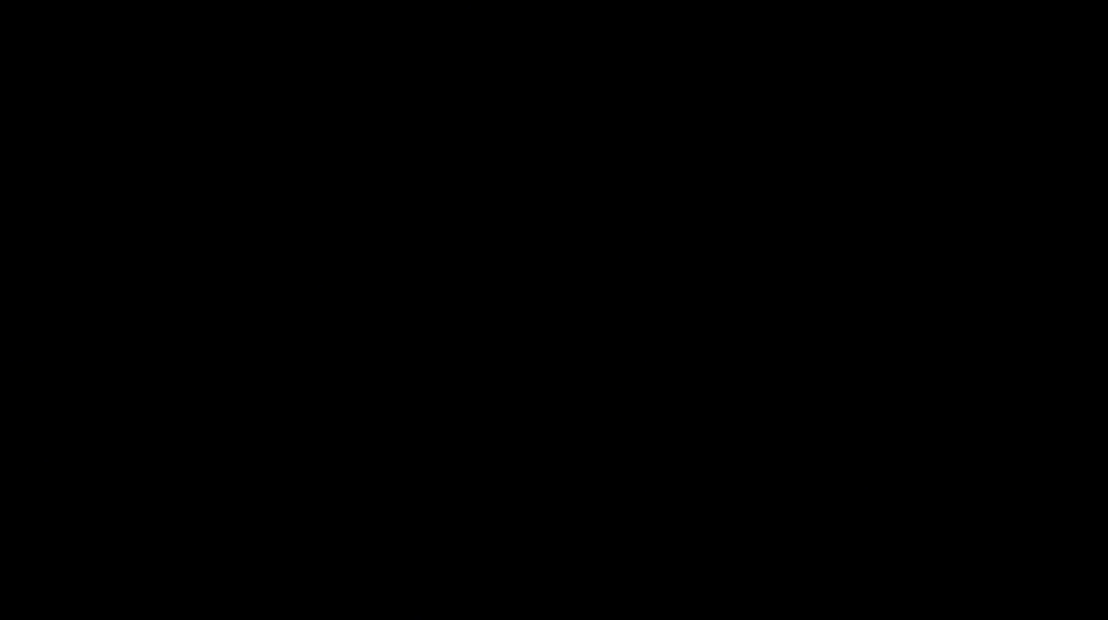